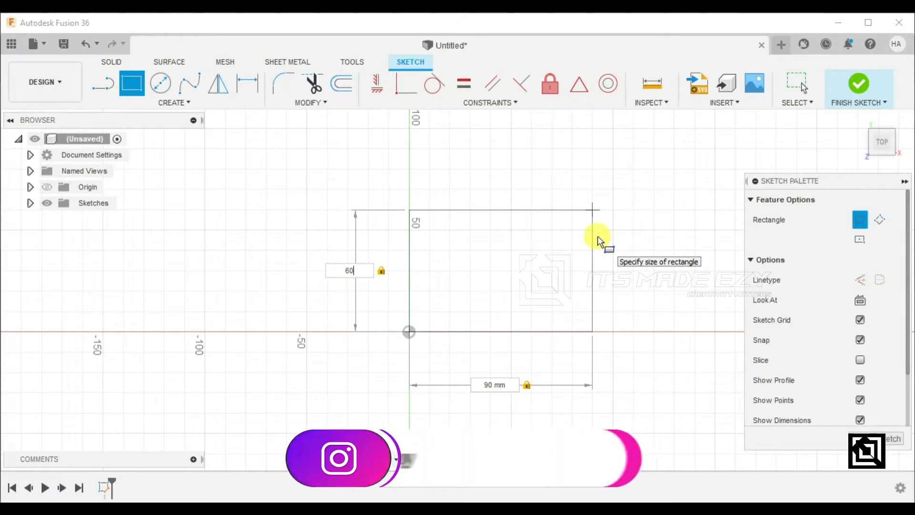
Complete the 90 mm wide base rectangle with a height of 40 mm and extrude it 30 mm as a new body.
text(0)
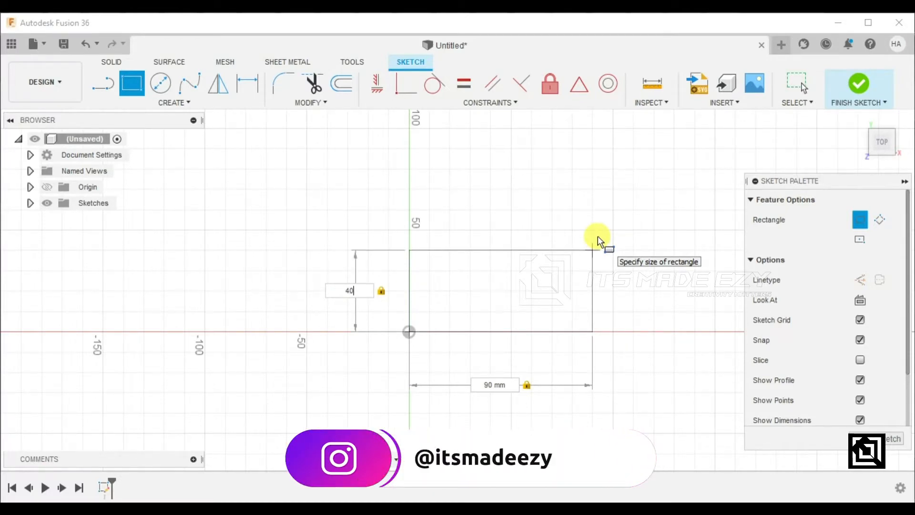
key(Return)
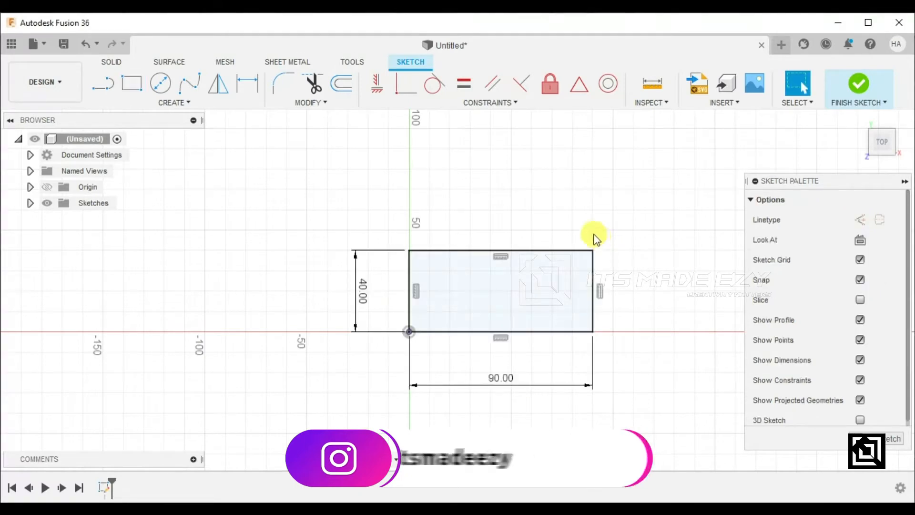
click(858, 85)
click(131, 83)
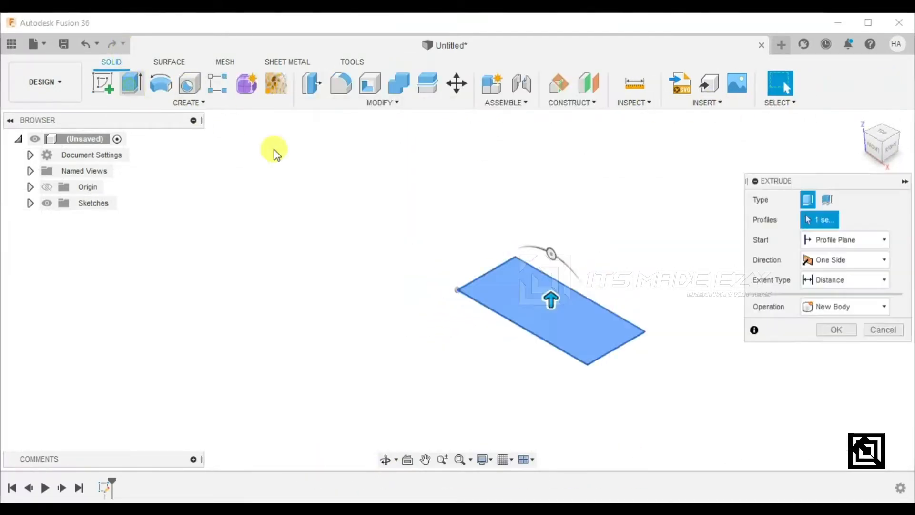
drag(536, 290, 554, 246)
shift+middle_drag(555, 246, 633, 286)
click(829, 370)
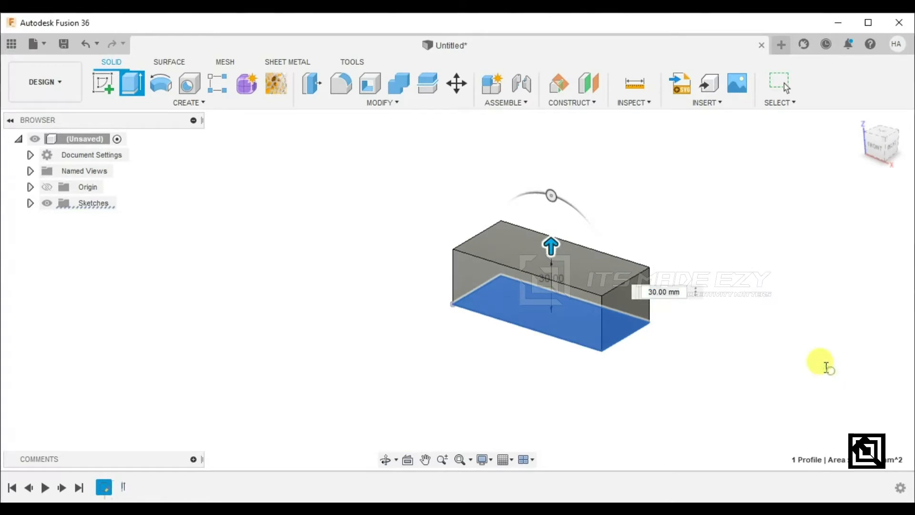
Start a sketch on the block's top face and draw a circle about 10 mm in diameter near one corner.
click(527, 233)
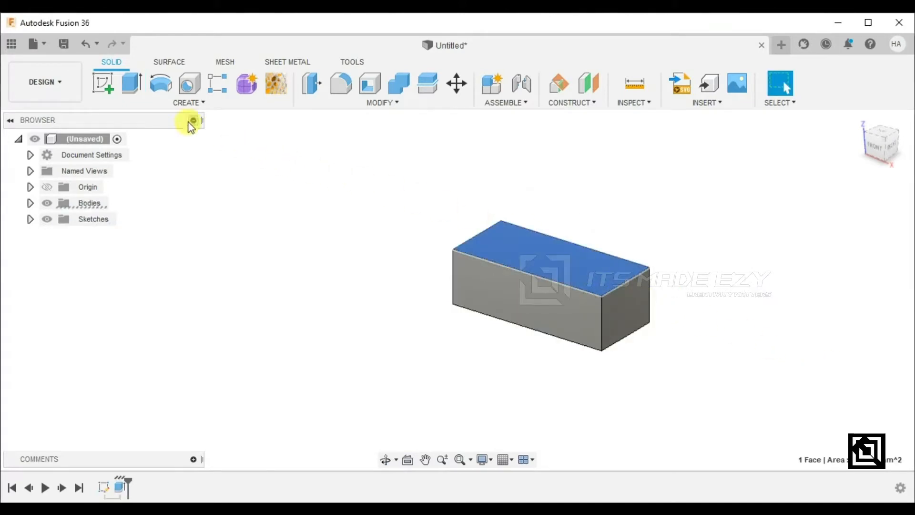
click(103, 82)
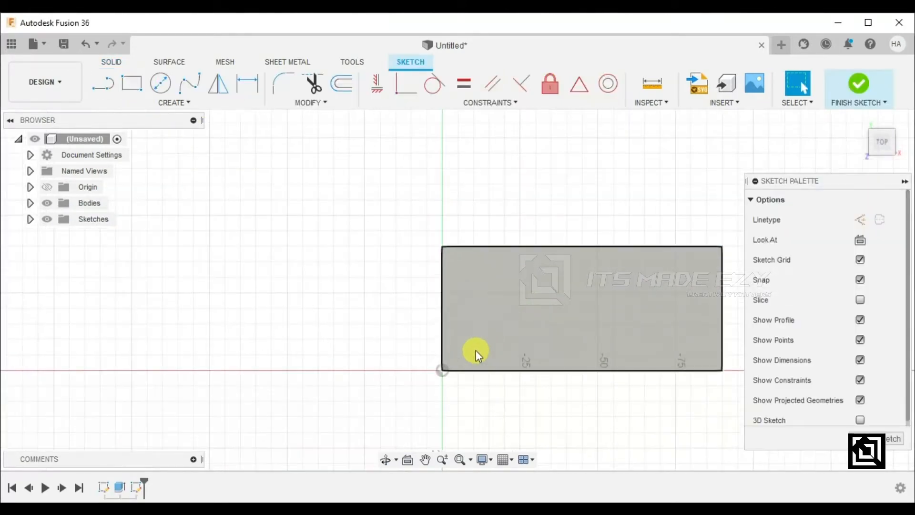
scroll(508, 306, down, 3)
scroll(637, 301, up, 5)
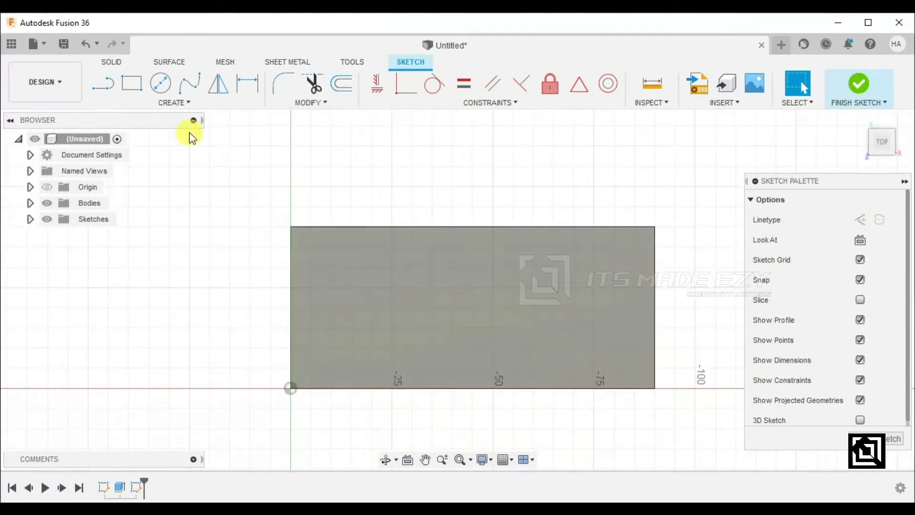
click(162, 85)
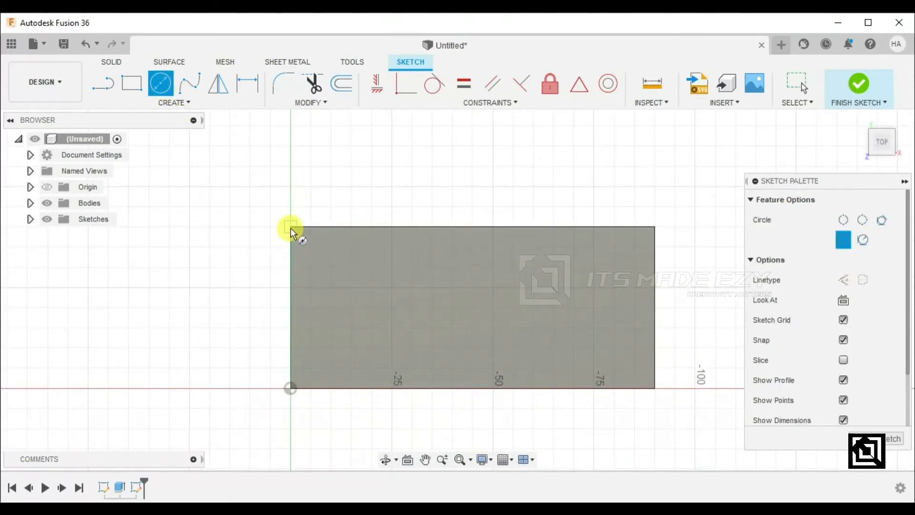
click(330, 266)
key(Return)
key(Escape)
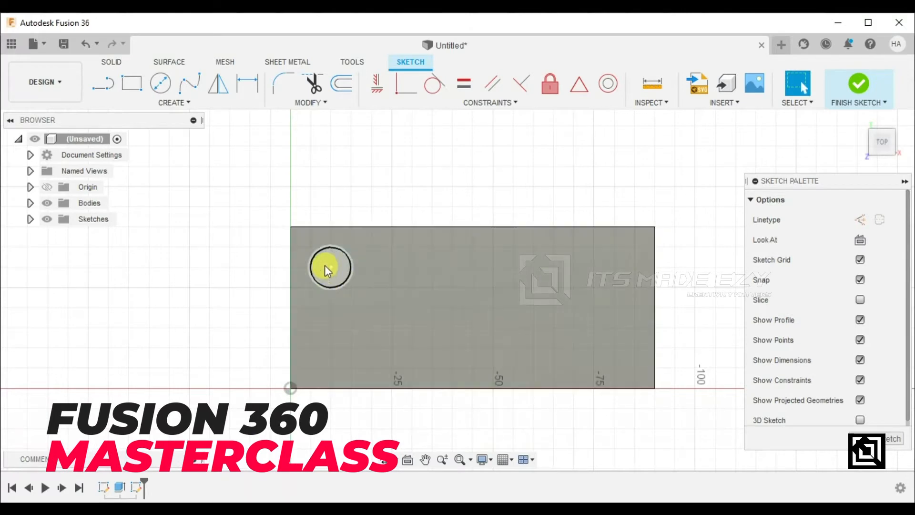
Dimension the circle's centre 8.5 mm from the nearest long edge of the block.
click(334, 268)
drag(346, 267, 331, 267)
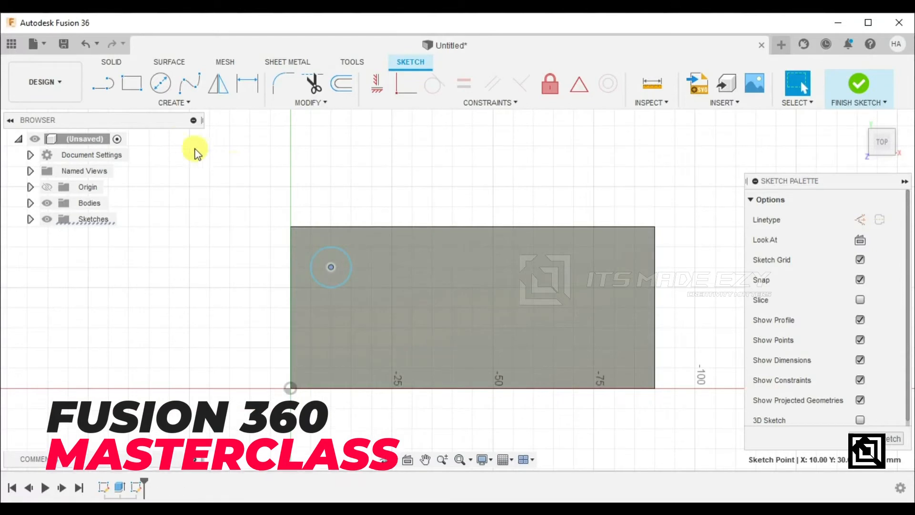
click(193, 102)
click(252, 86)
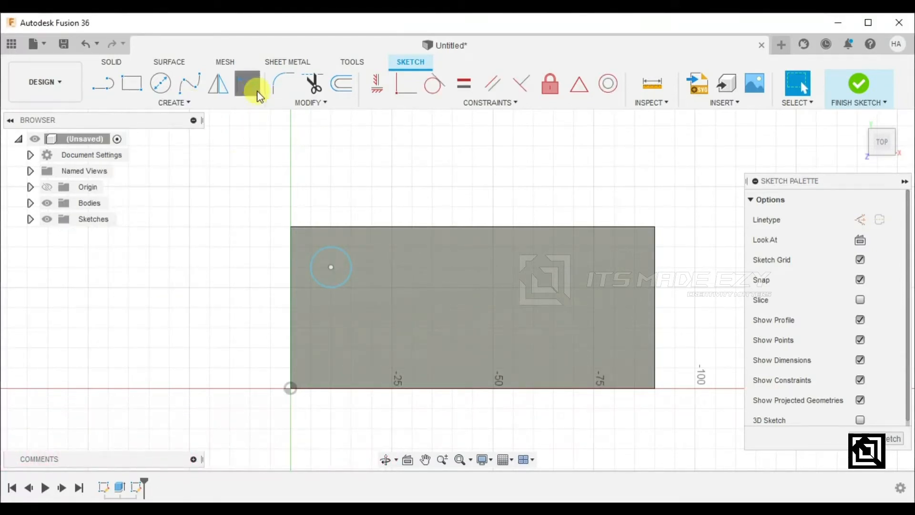
click(331, 267)
click(329, 226)
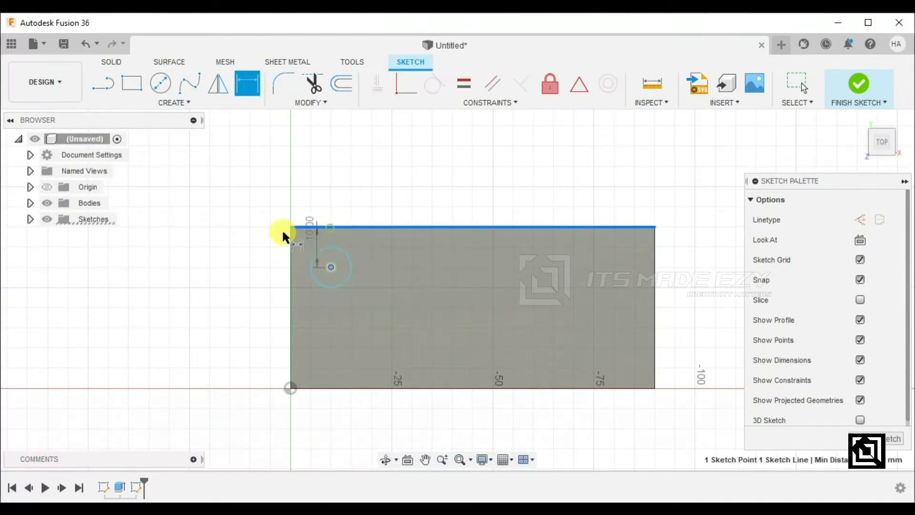
click(253, 236)
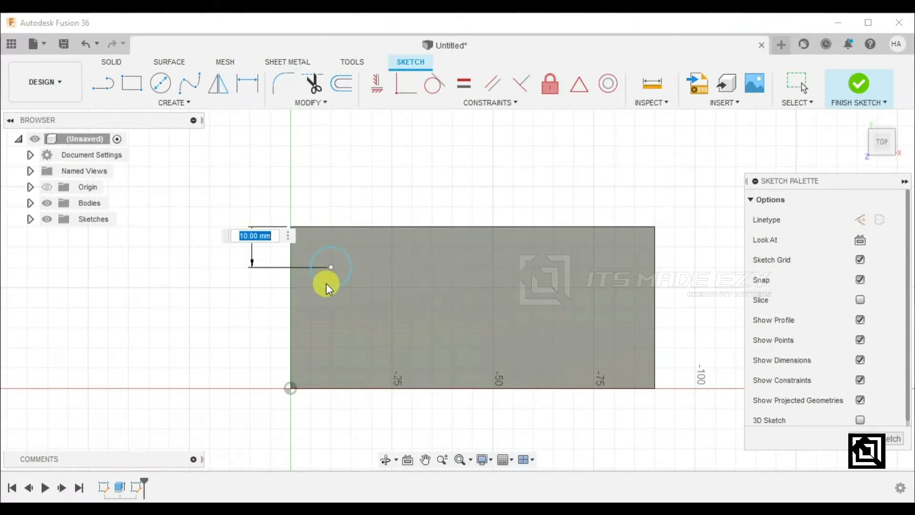
text(8.5)
key(Return)
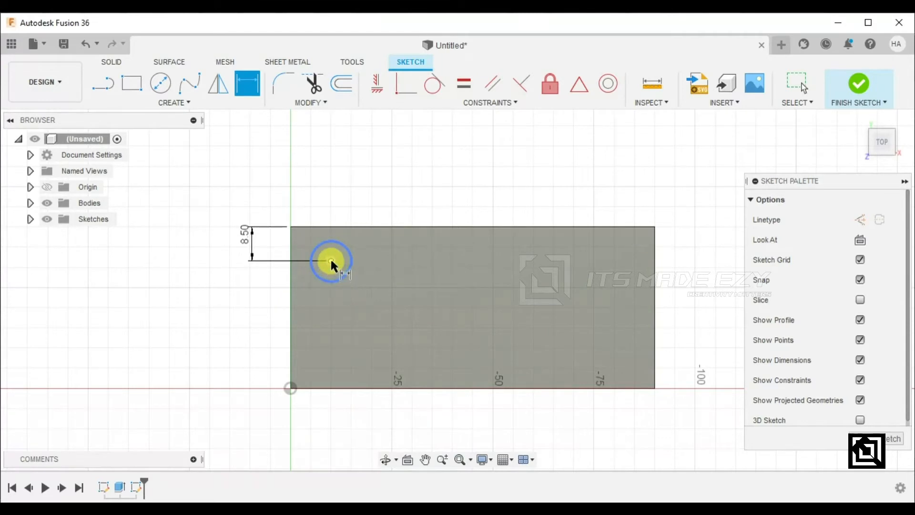
Dimension the circle's centre 8.5 mm from the nearest short edge of the block.
click(330, 261)
click(290, 285)
click(313, 422)
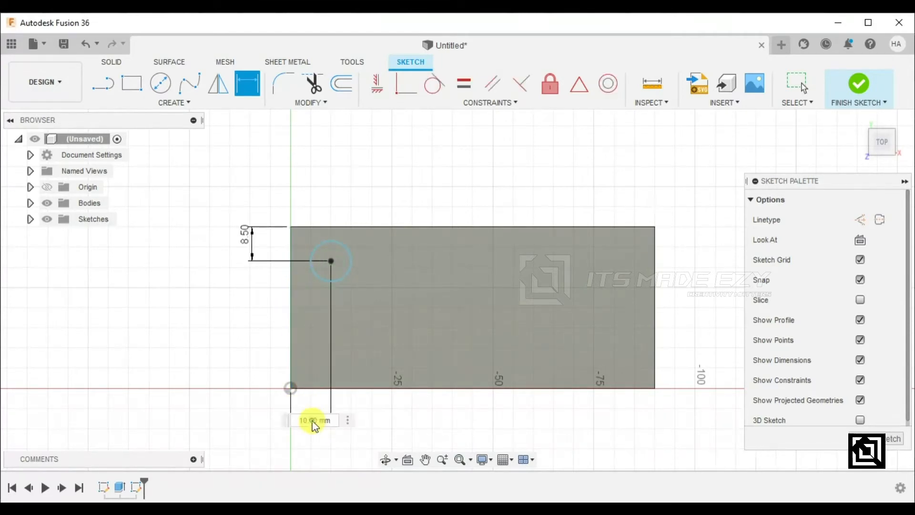
text(8.5)
key(Return)
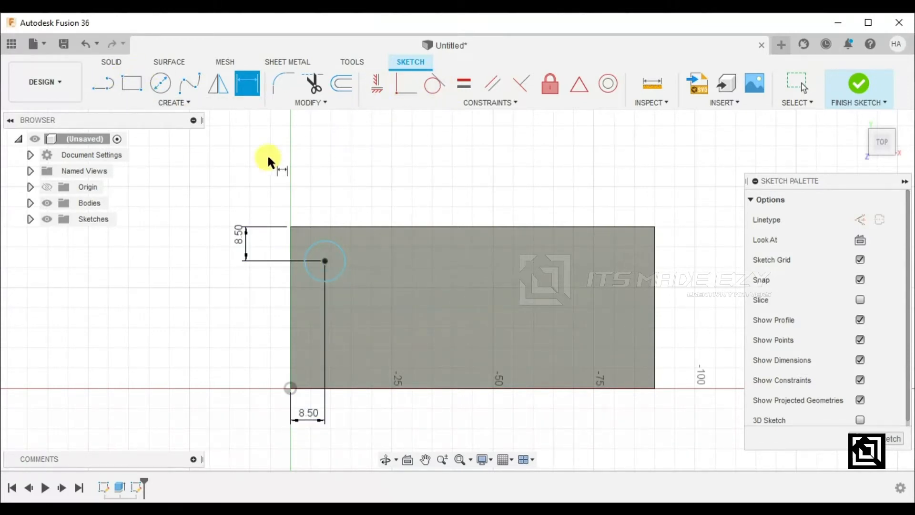
Set up a rectangular pattern of the circle with 3 instances over -70 mm lengthwise and 2 instances over 20 mm across the block's width.
click(225, 103)
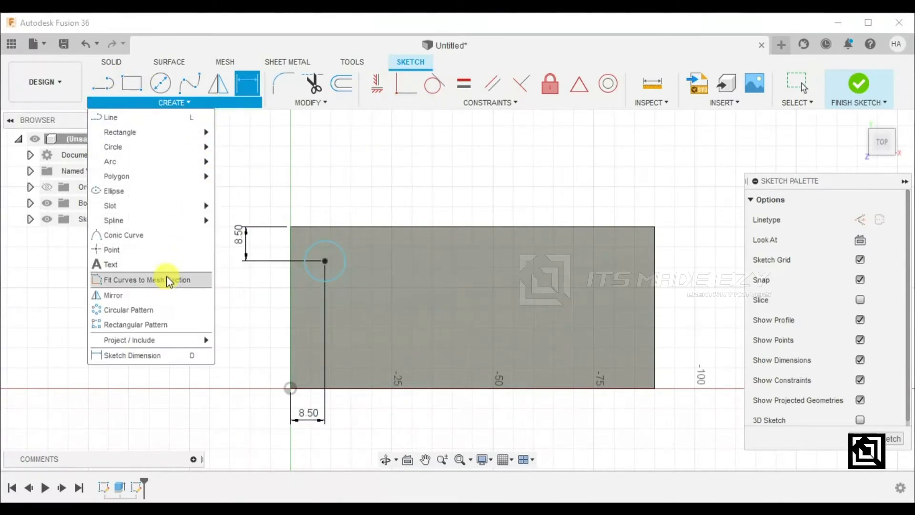
click(154, 324)
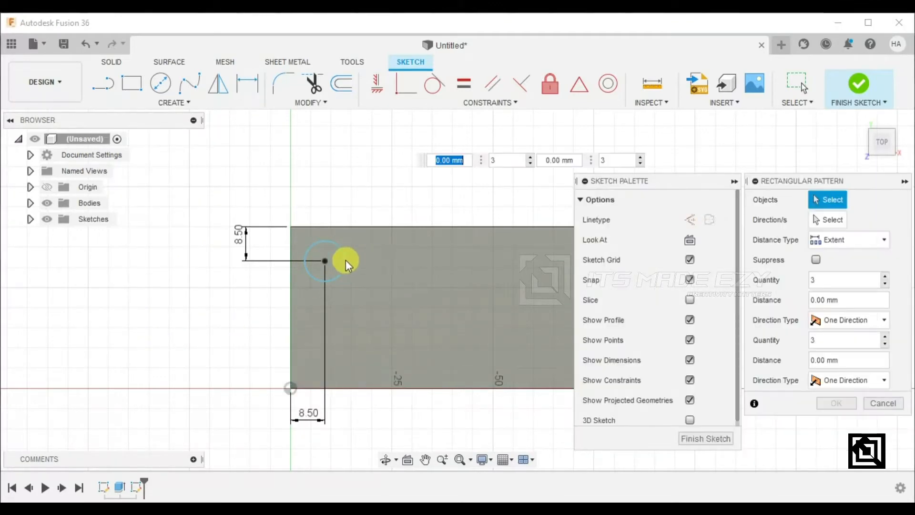
click(344, 261)
drag(325, 276, 329, 349)
click(500, 354)
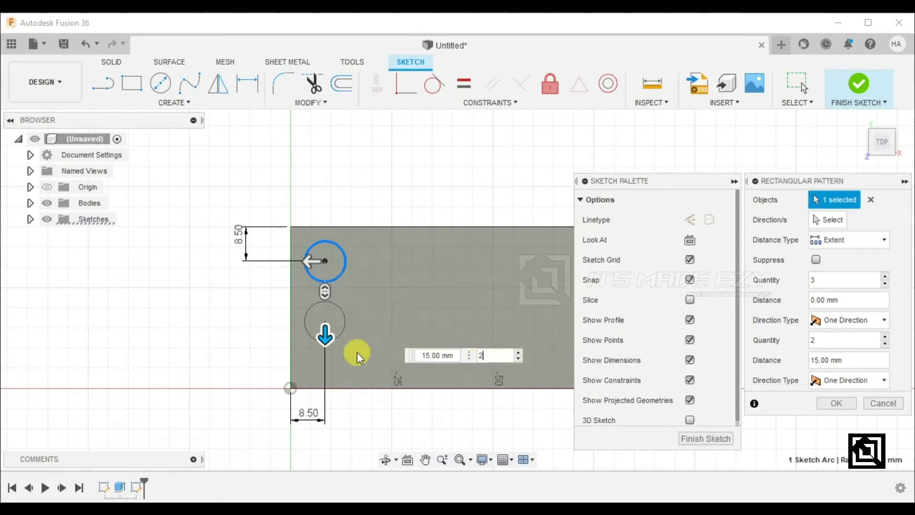
drag(324, 334, 325, 361)
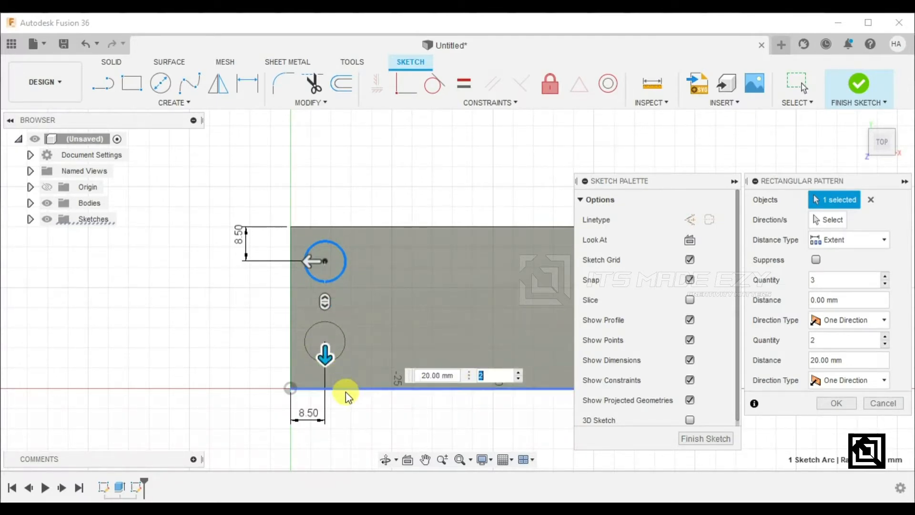
mouse_move(327, 358)
mouse_down()
mouse_move(328, 374)
mouse_move(322, 351)
mouse_up()
drag(313, 259, 547, 268)
scroll(299, 284, down, 2)
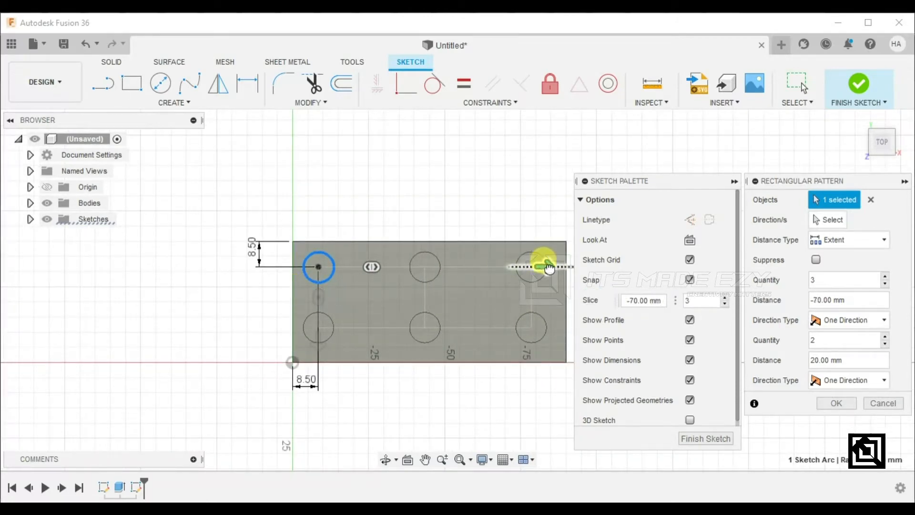
Set the pattern's distance across the block's width to 20+2.5 mm and create the pattern.
click(318, 342)
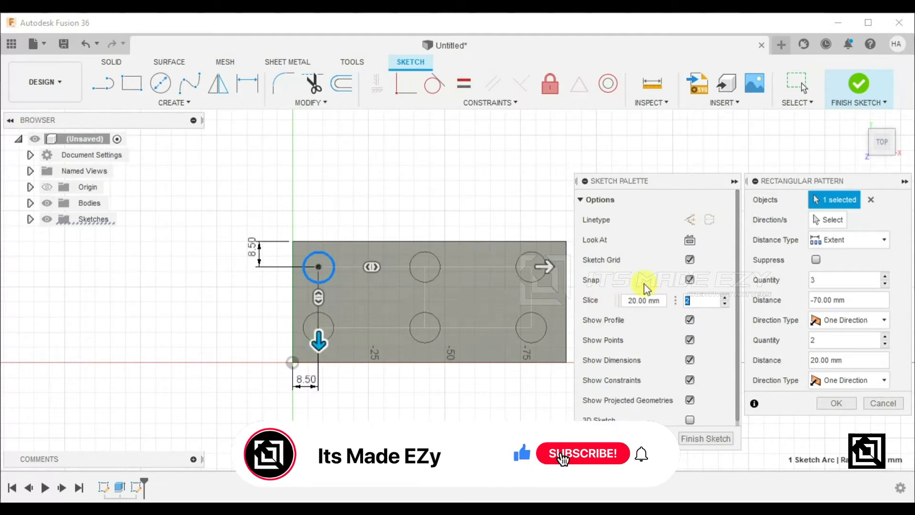
click(666, 302)
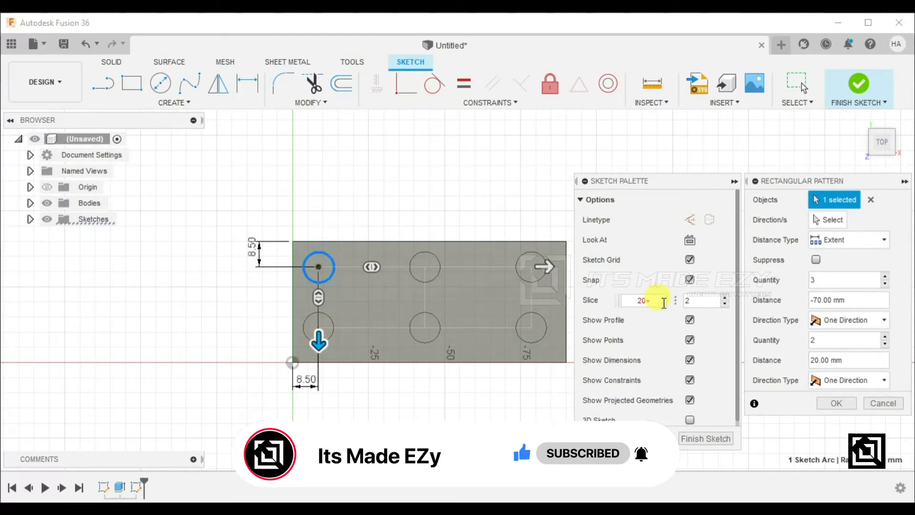
key(Return)
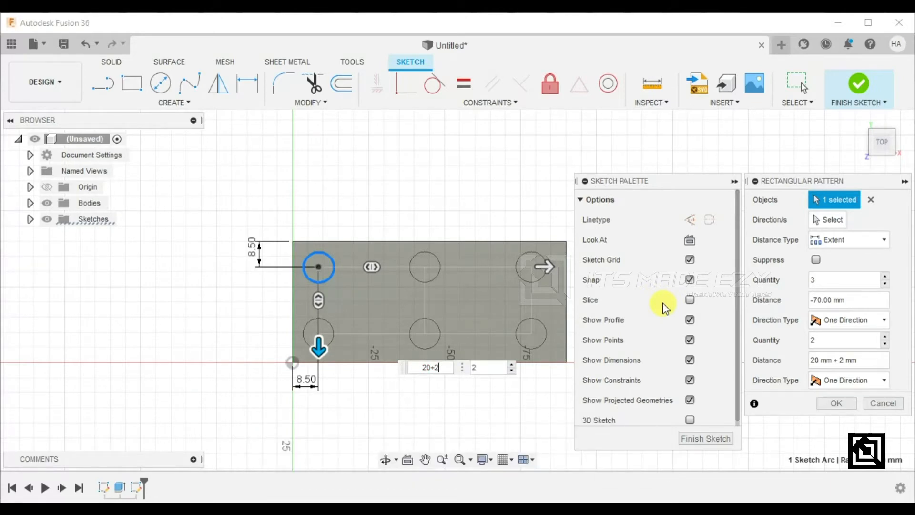
text(.5)
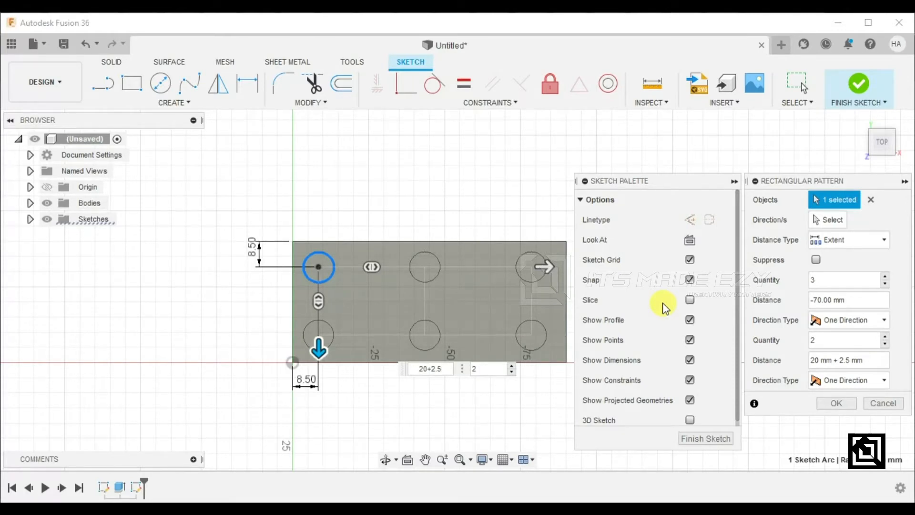
key(Return)
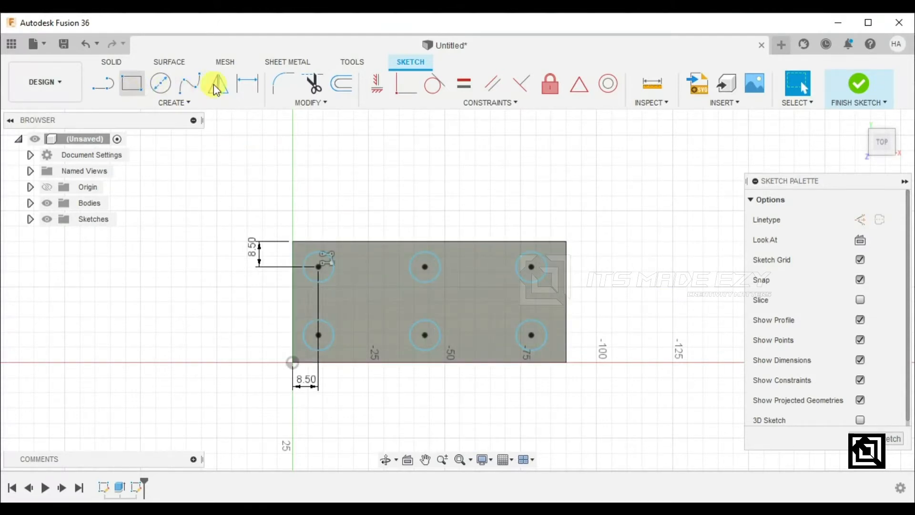
Add a 10 mm diameter dimension to the original corner circle and finish the sketch.
click(261, 90)
click(327, 257)
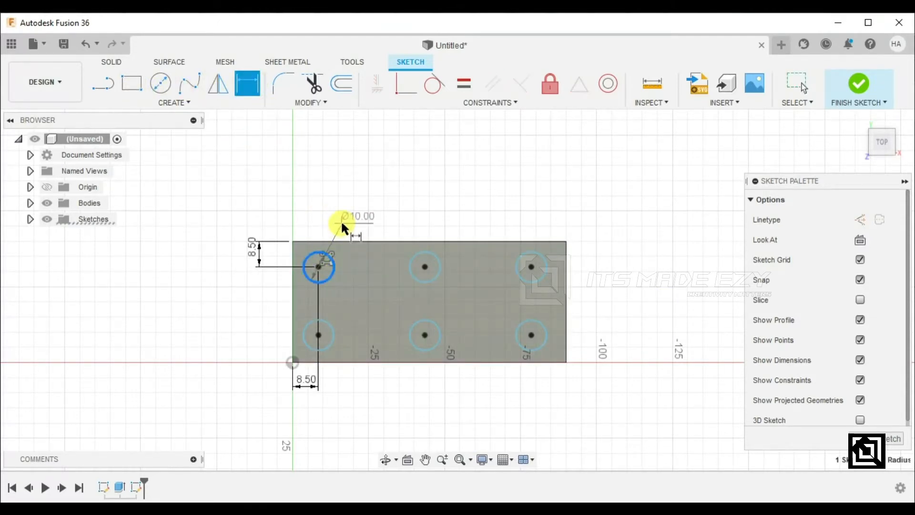
click(342, 224)
key(Return)
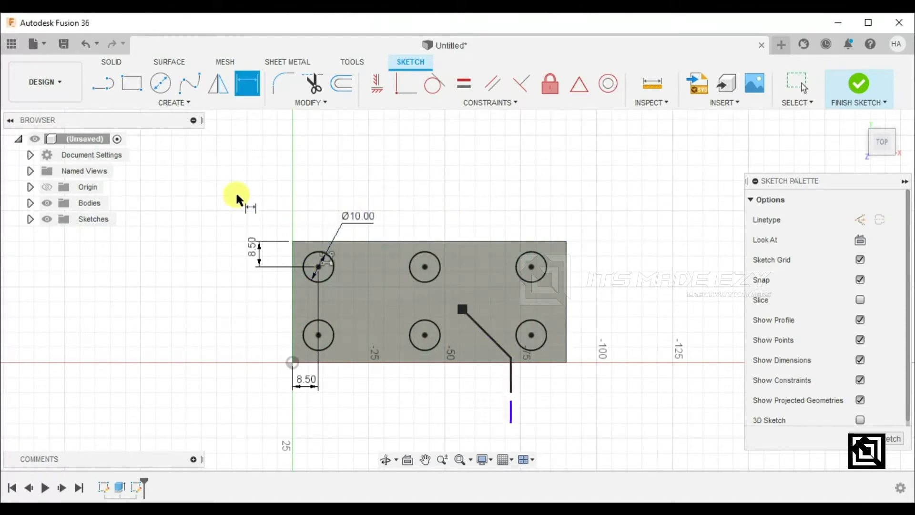
click(855, 86)
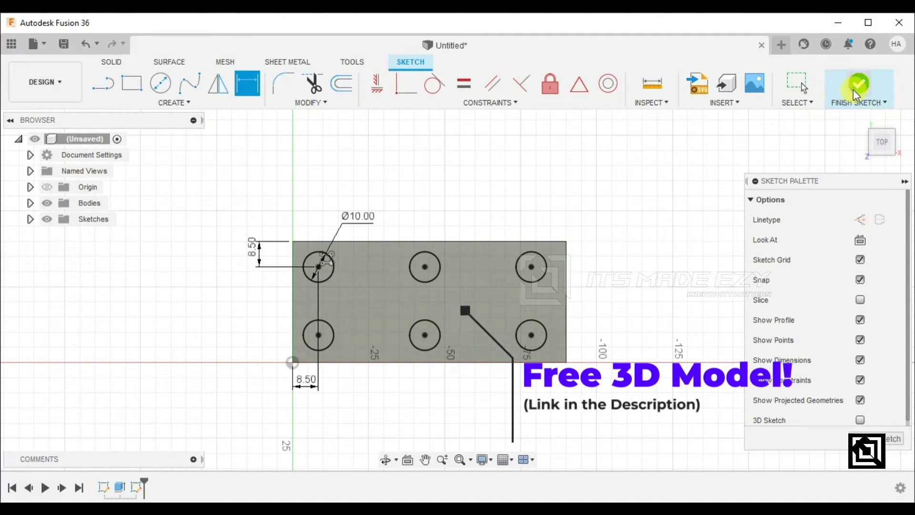
Extrude all six circles on the block's top face 5 mm upward, joined to the block.
click(139, 100)
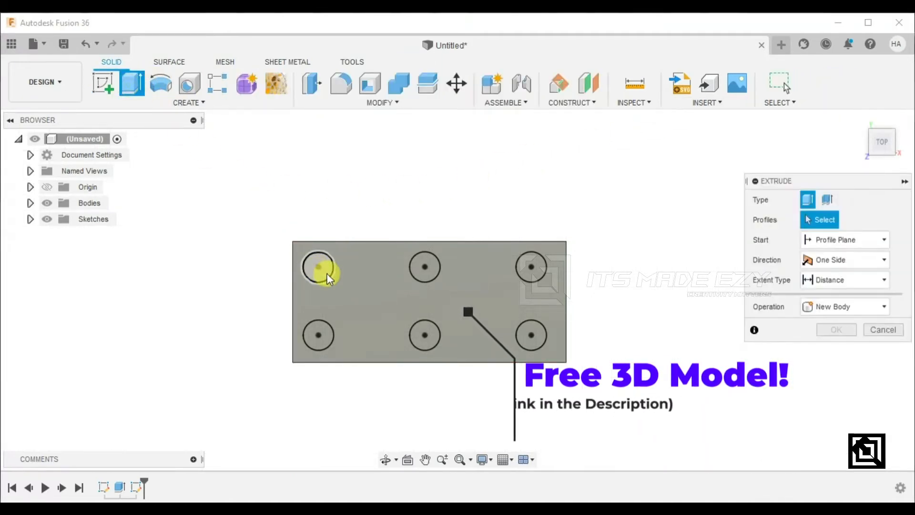
click(325, 272)
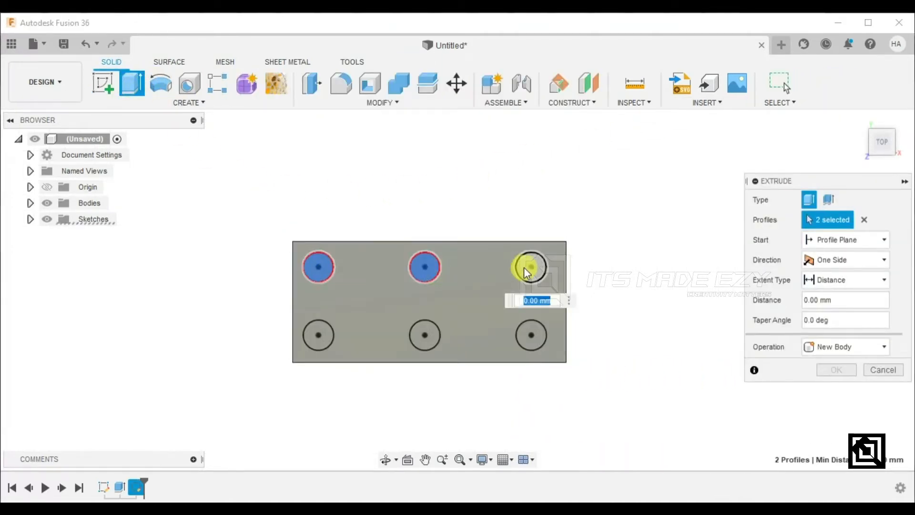
click(531, 267)
click(531, 335)
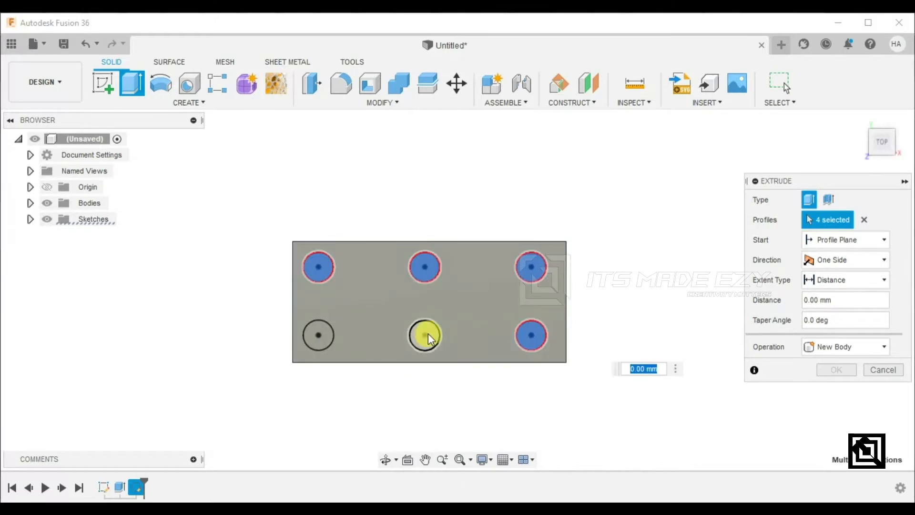
click(428, 333)
click(319, 331)
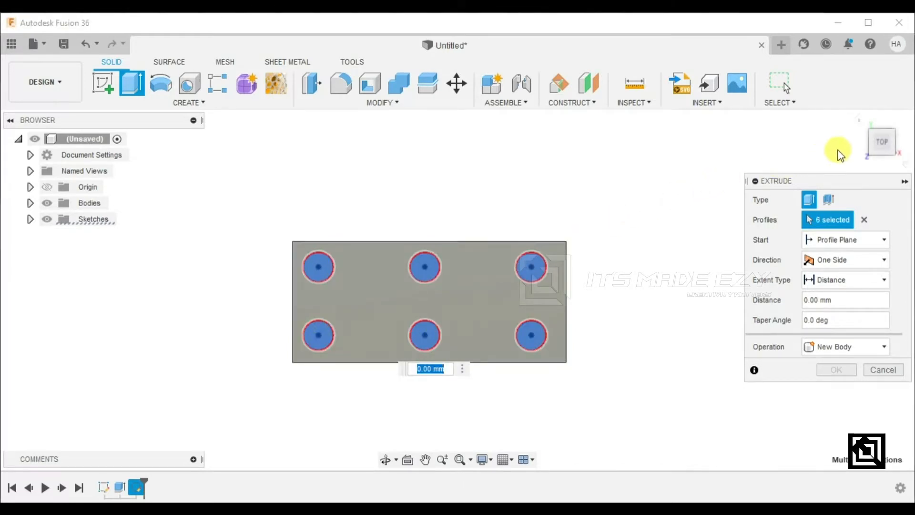
click(861, 120)
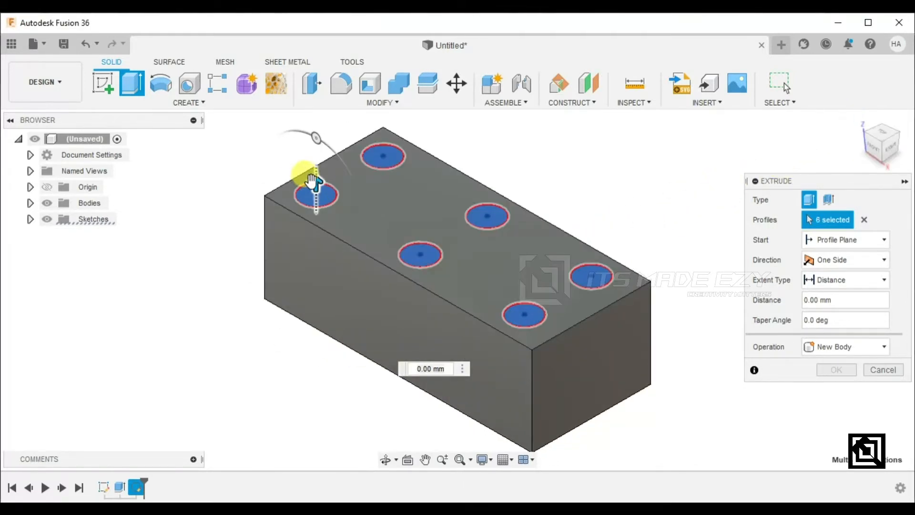
drag(308, 176, 319, 168)
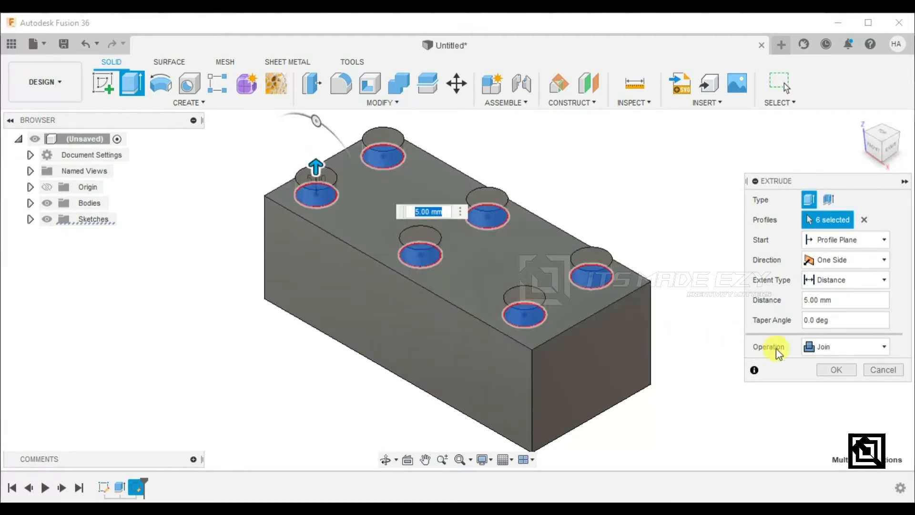
click(831, 369)
Shell the block from its underside with a 5 mm inside thickness.
shift+middle_drag(554, 333, 510, 221)
click(501, 270)
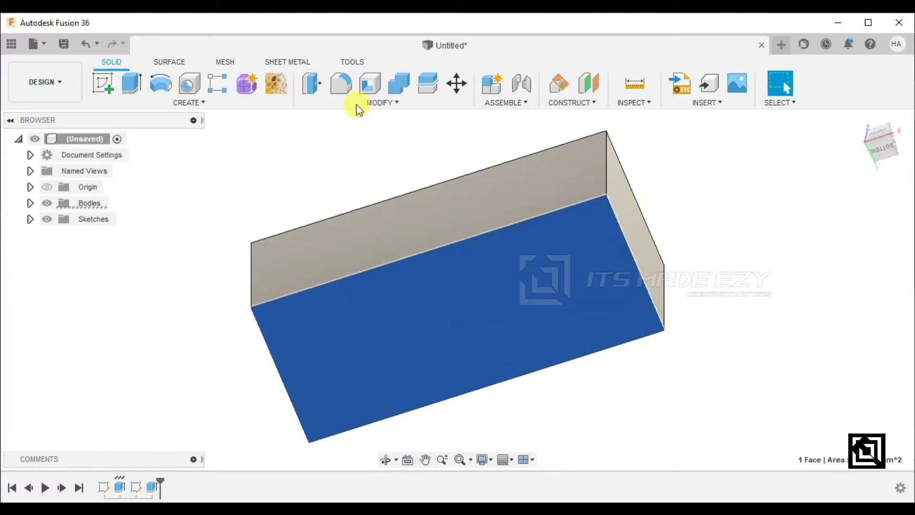
click(370, 85)
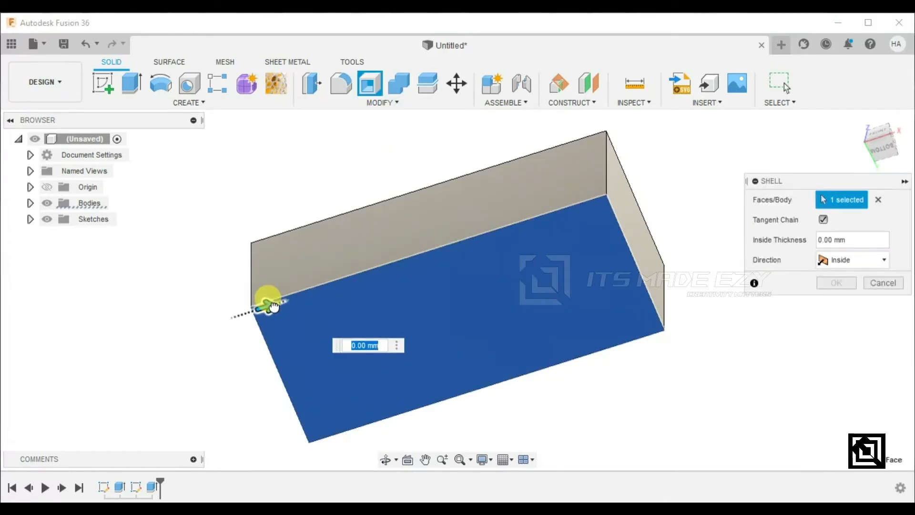
drag(268, 306, 286, 301)
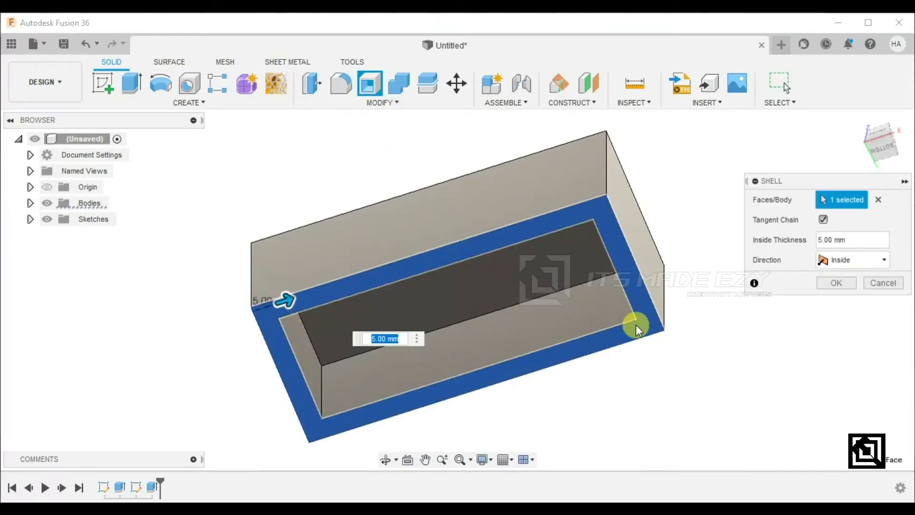
click(835, 282)
Start a sketch on the cavity's inner face and draw three circles about 10 mm in diameter in a row along its lengthwise centreline.
click(498, 247)
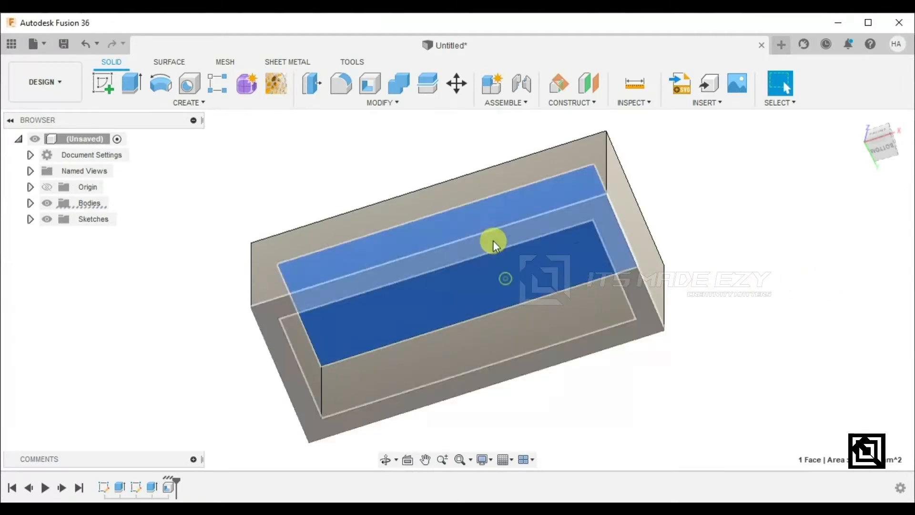
click(106, 89)
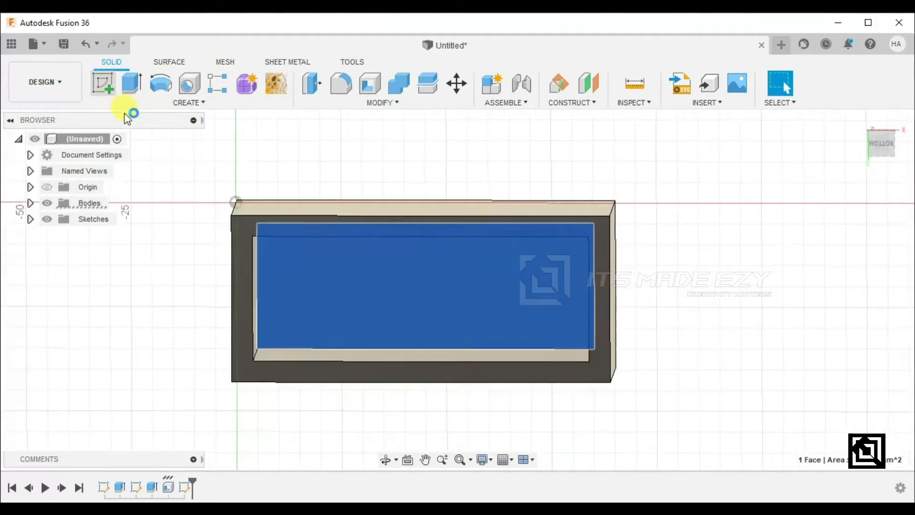
click(158, 84)
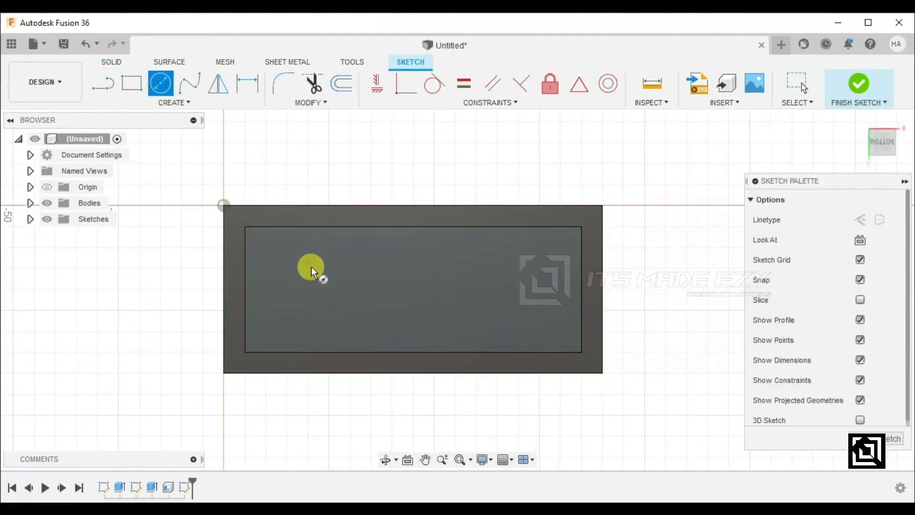
click(306, 292)
click(309, 270)
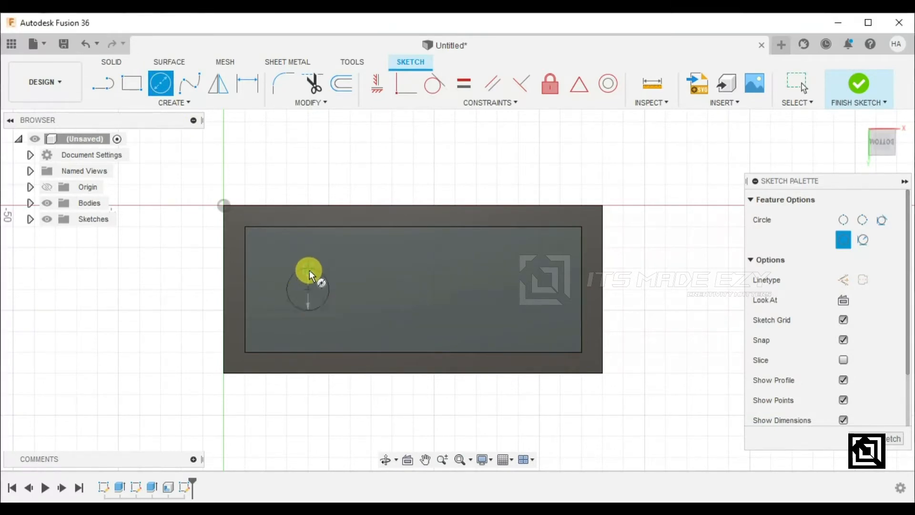
click(415, 292)
click(416, 271)
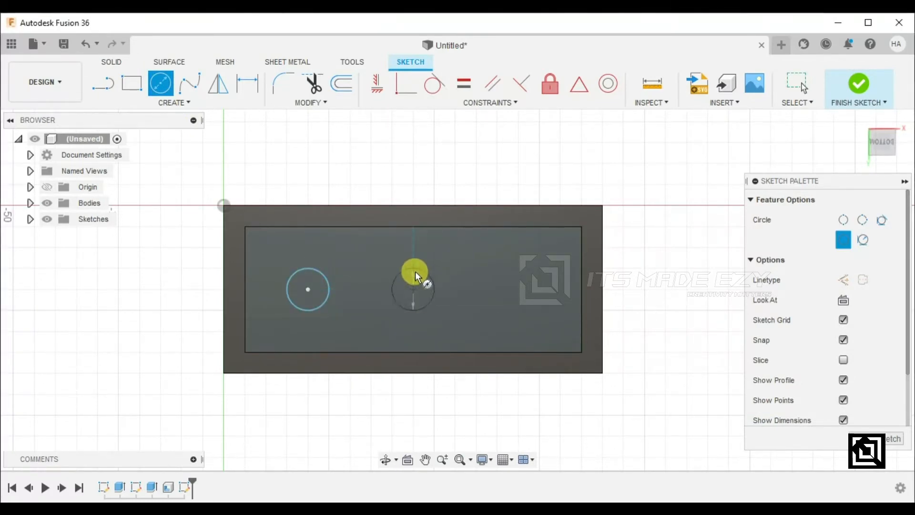
click(521, 290)
click(518, 270)
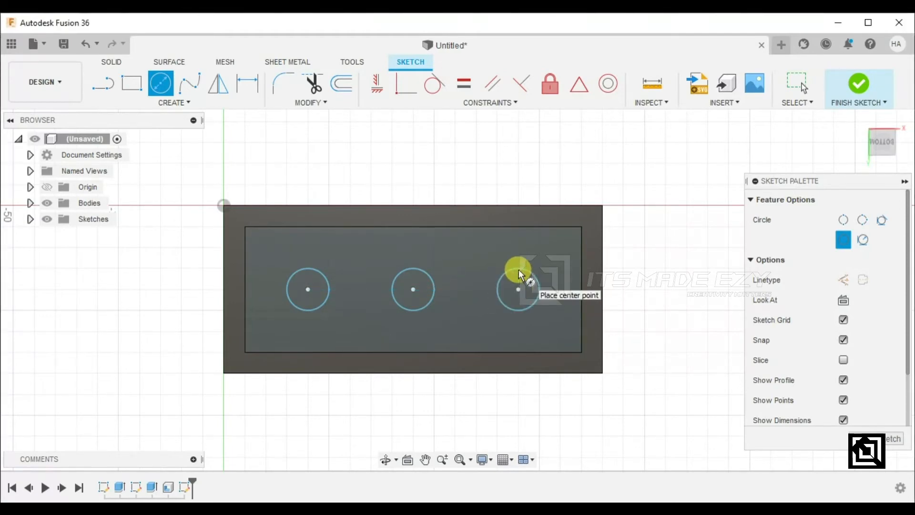
key(Escape)
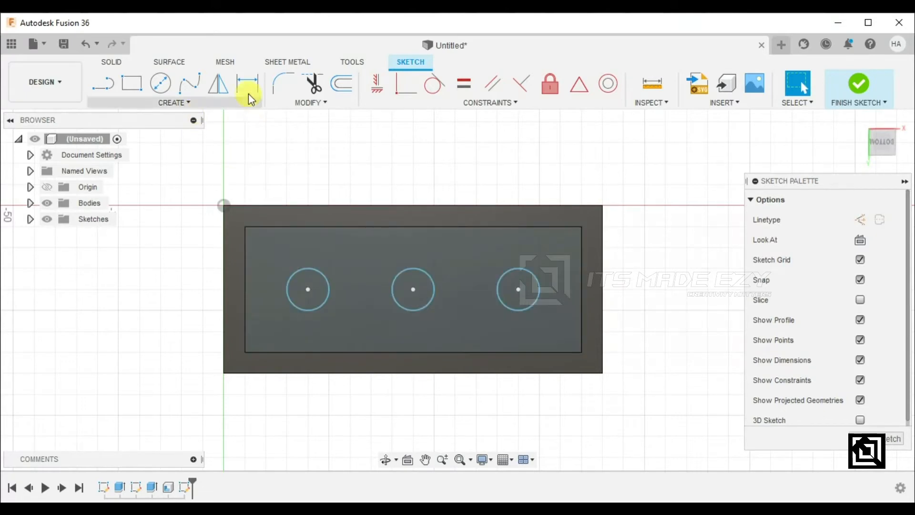
Dimension the first circle's centre 20 mm from the block's nearest outer short edge.
click(247, 85)
click(308, 288)
click(224, 297)
click(262, 417)
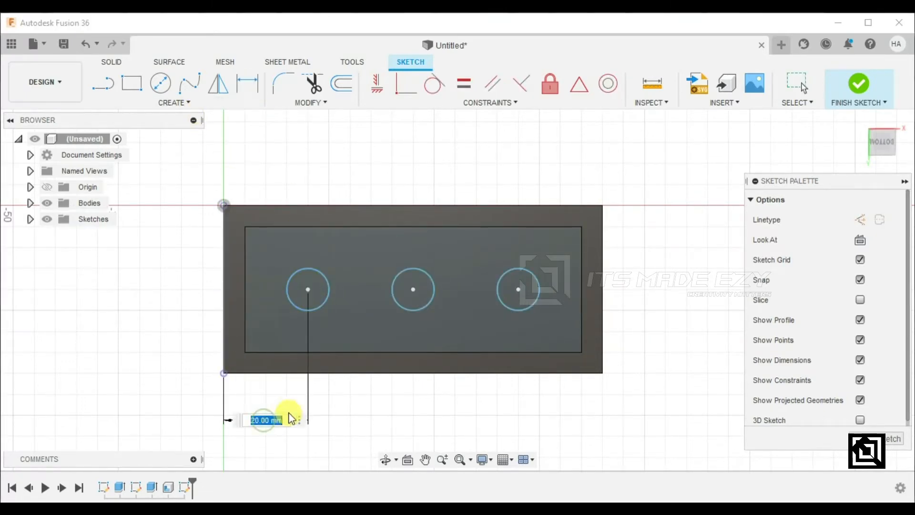
key(Return)
Dimension the spacing between neighbouring circle centres at 25 mm for both gaps in the row.
click(308, 290)
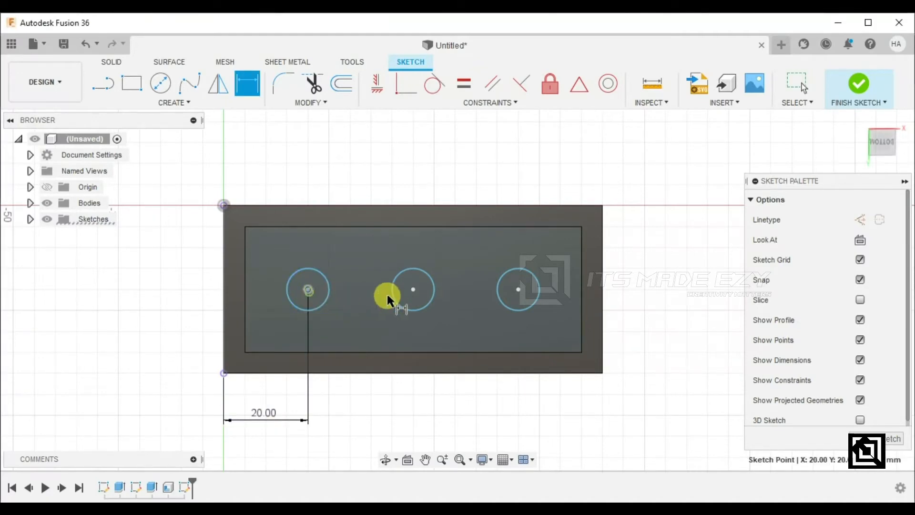
click(414, 289)
click(376, 437)
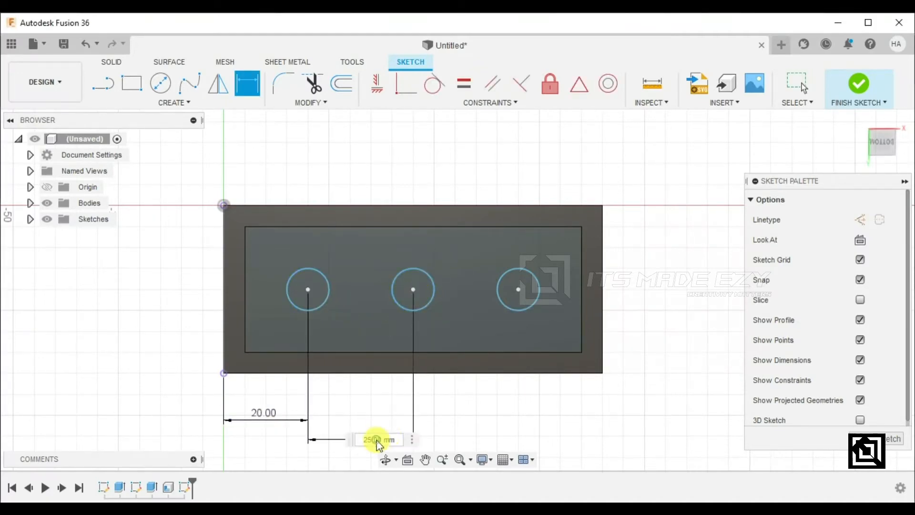
key(Return)
click(413, 289)
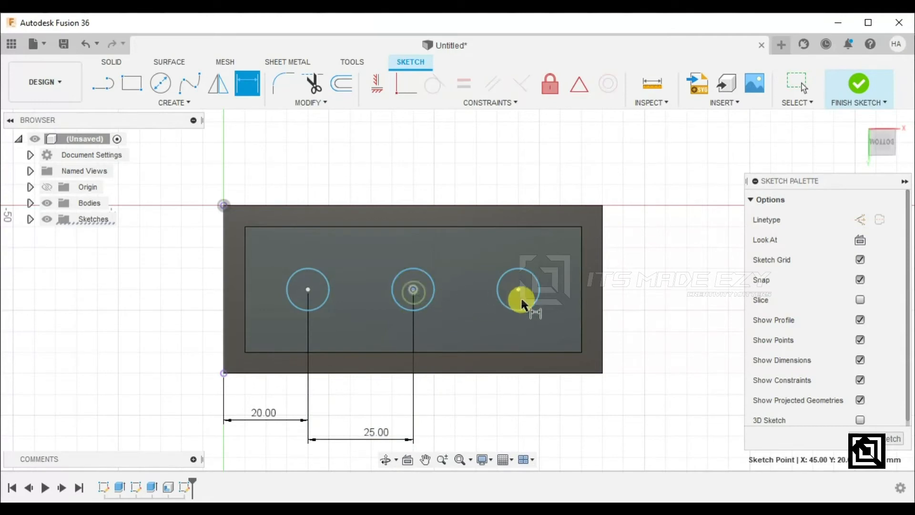
click(518, 290)
click(476, 425)
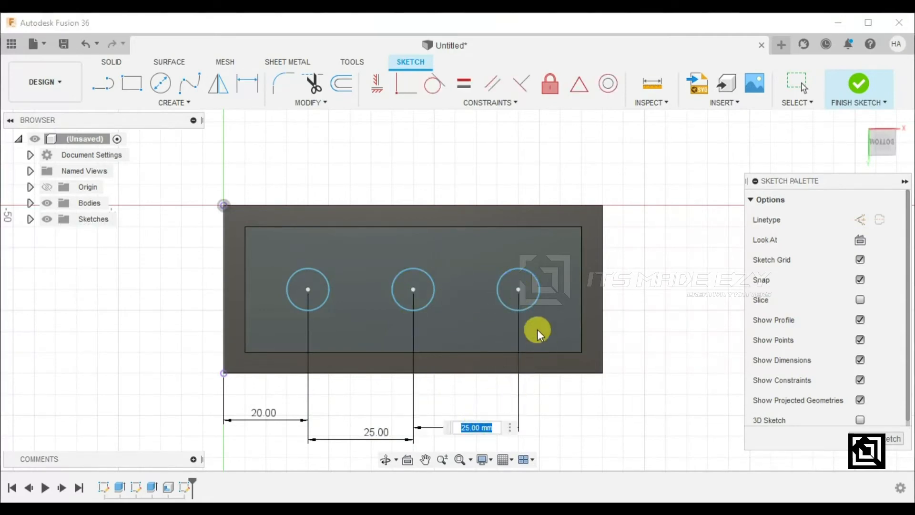
key(Return)
Dimension the third circle's centre 20 mm from the opposite outer short edge of the block.
click(517, 288)
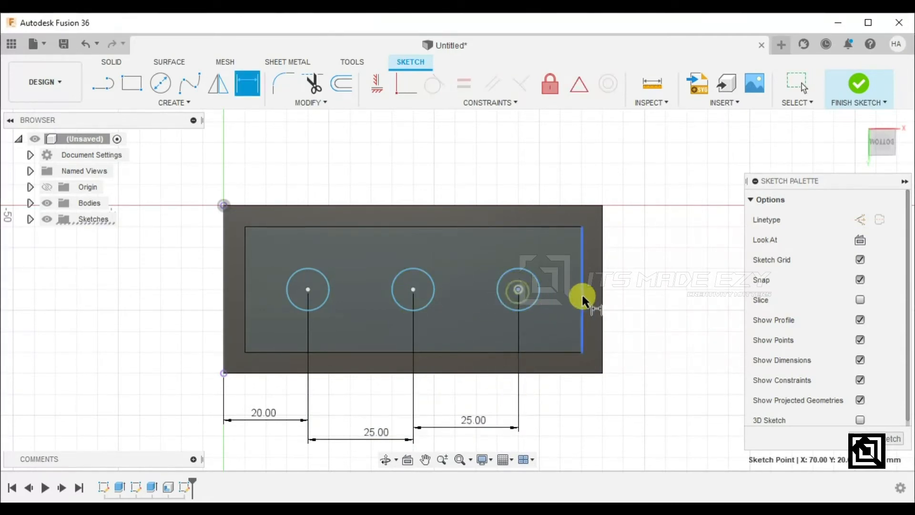
click(603, 294)
click(561, 425)
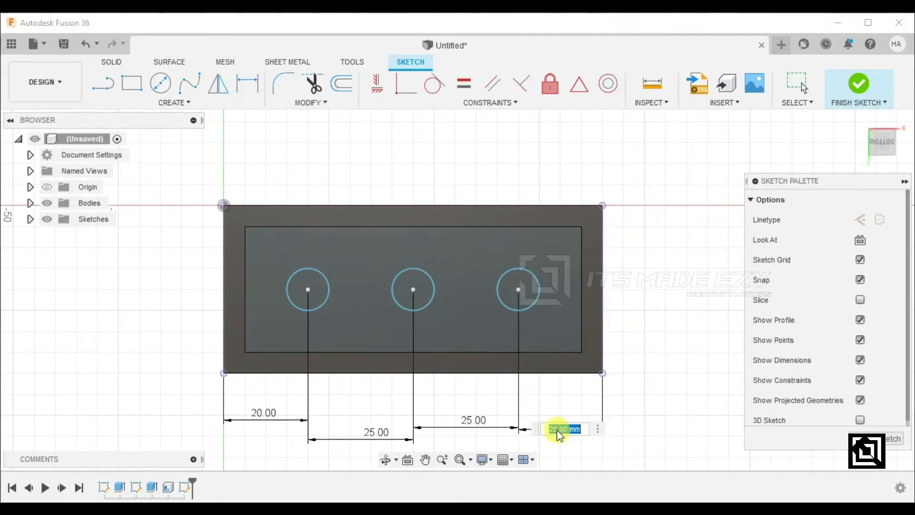
key(Return)
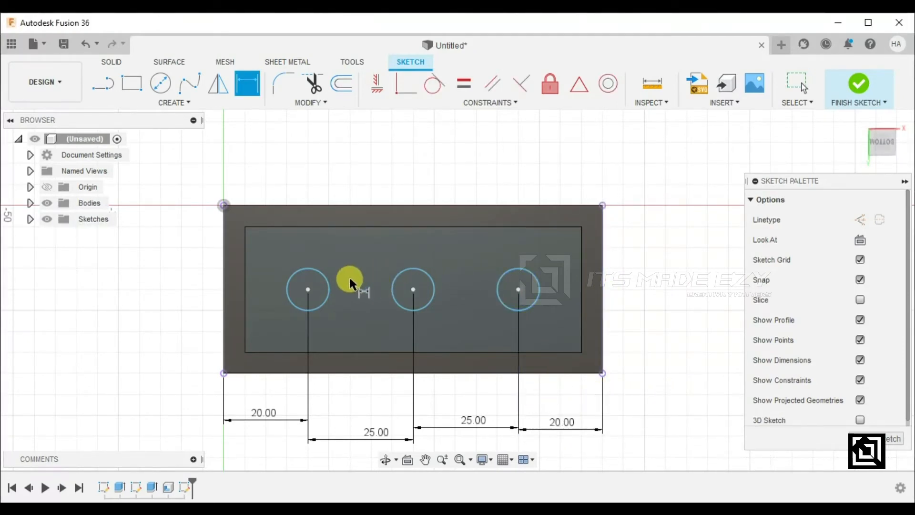
Dimension the first circle's centre 20 mm across the block's width from the origin corner.
click(224, 204)
click(307, 290)
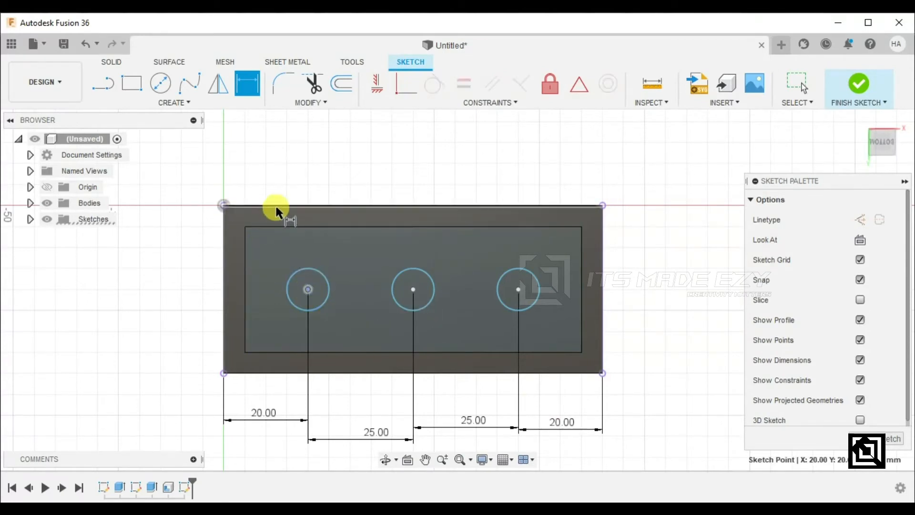
click(177, 247)
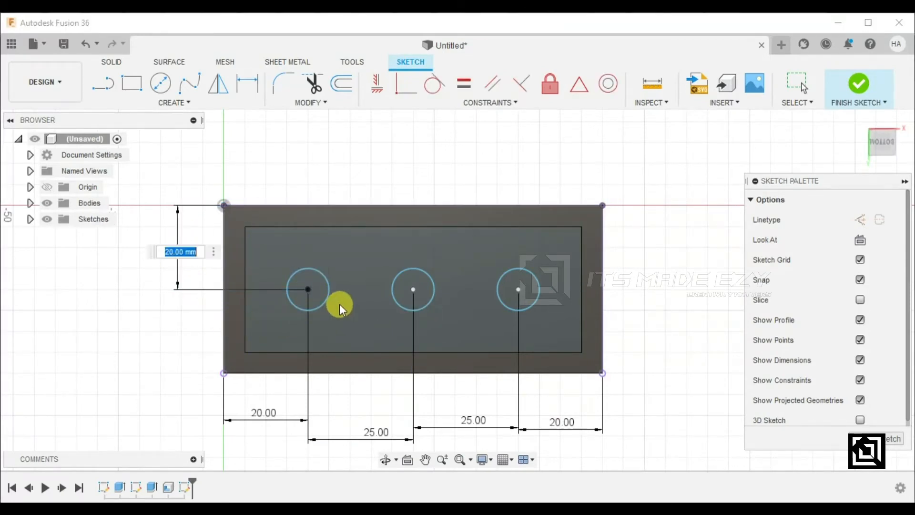
key(Return)
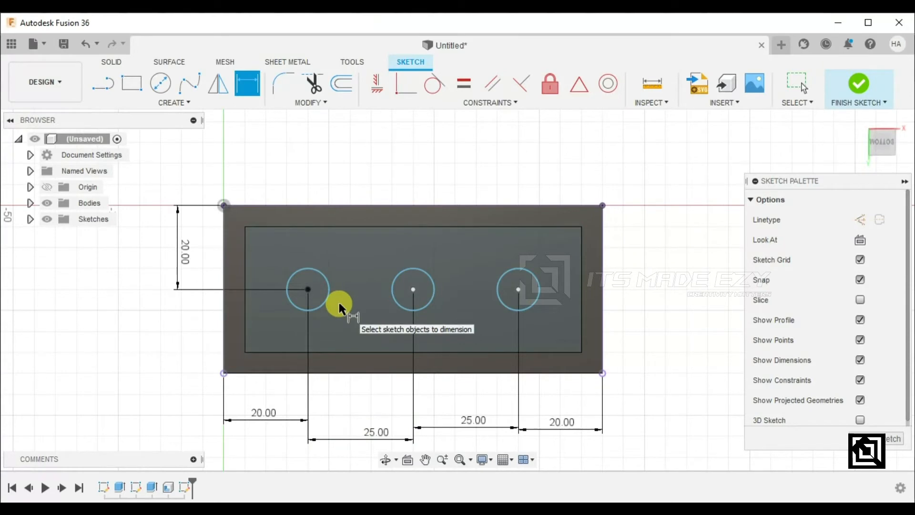
Add a 10 mm diameter dimension to each of the three circles.
click(328, 279)
click(340, 263)
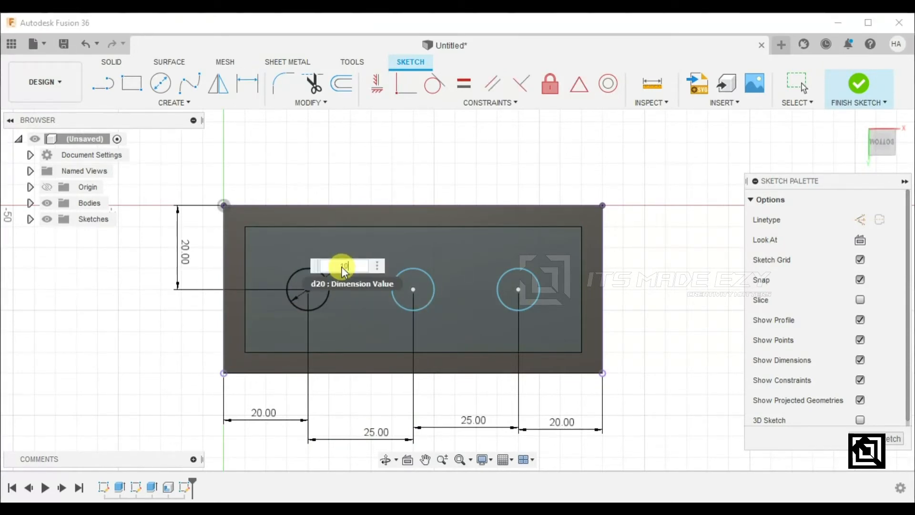
key(Return)
click(408, 270)
click(437, 262)
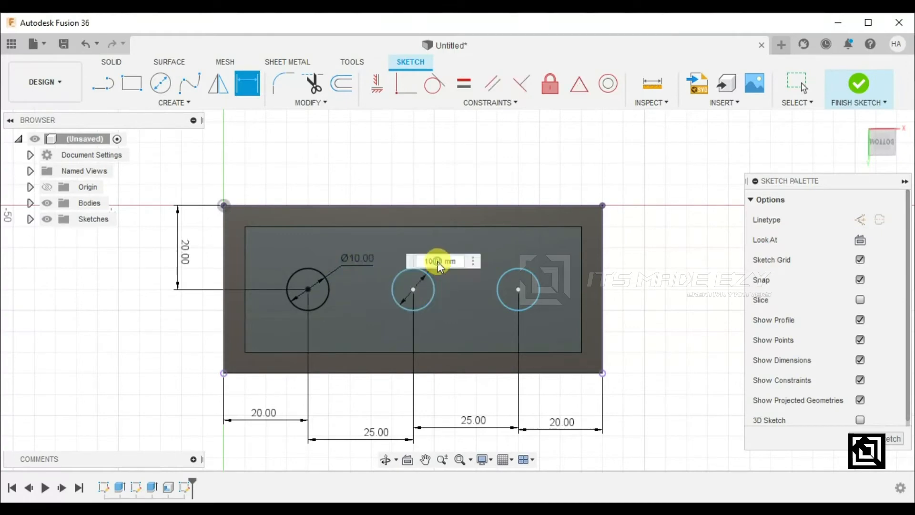
key(Return)
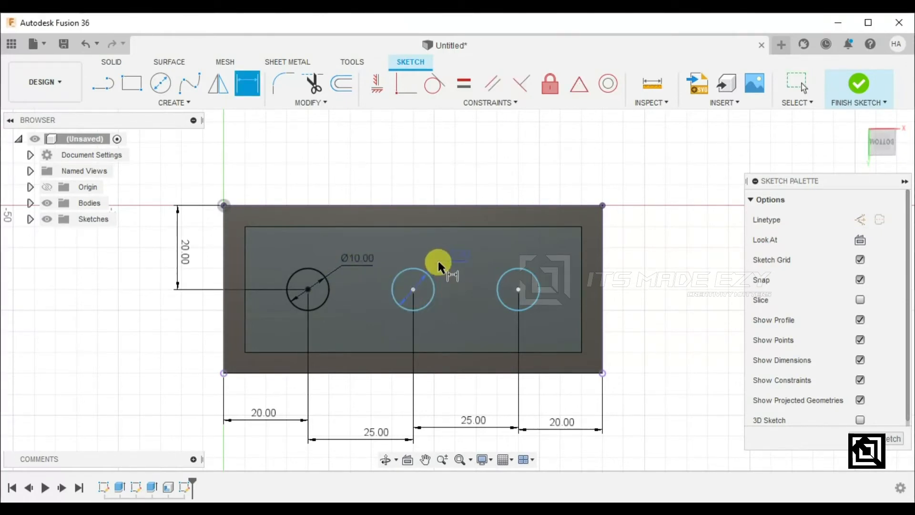
click(518, 268)
click(530, 249)
text(10)
key(Return)
key(Escape)
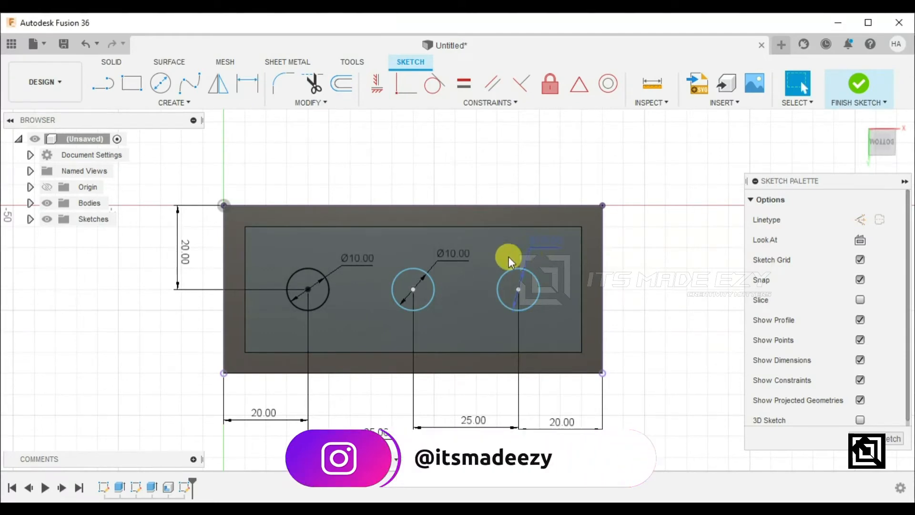
Apply a Horizontal/Vertical constraint between the centres of the first and middle circles.
click(413, 289)
shift+click(308, 289)
click(376, 85)
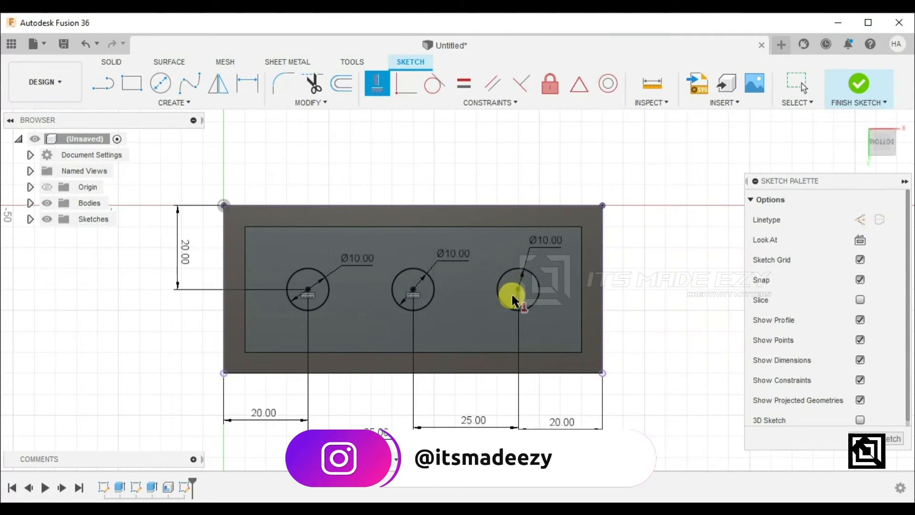
key(Escape)
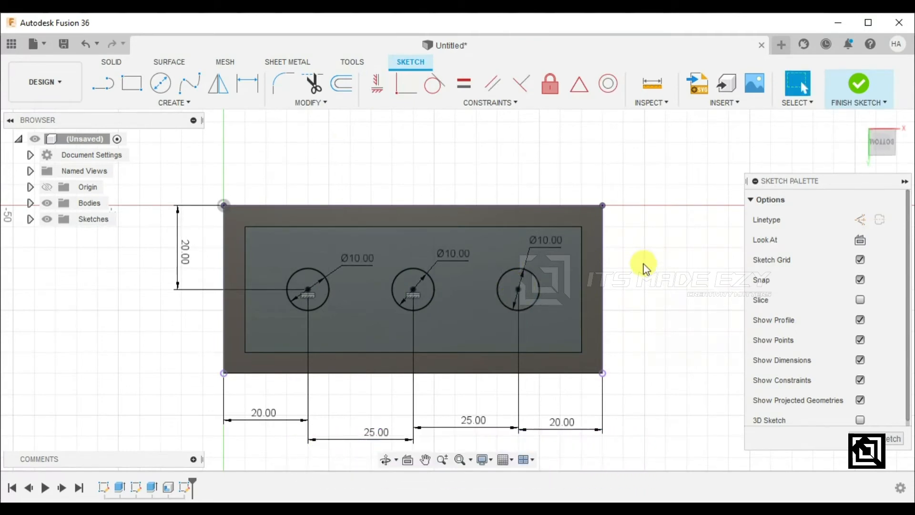
Offset the first 10 mm circle inward by 1 mm to form a ring profile.
scroll(643, 265, down, 2)
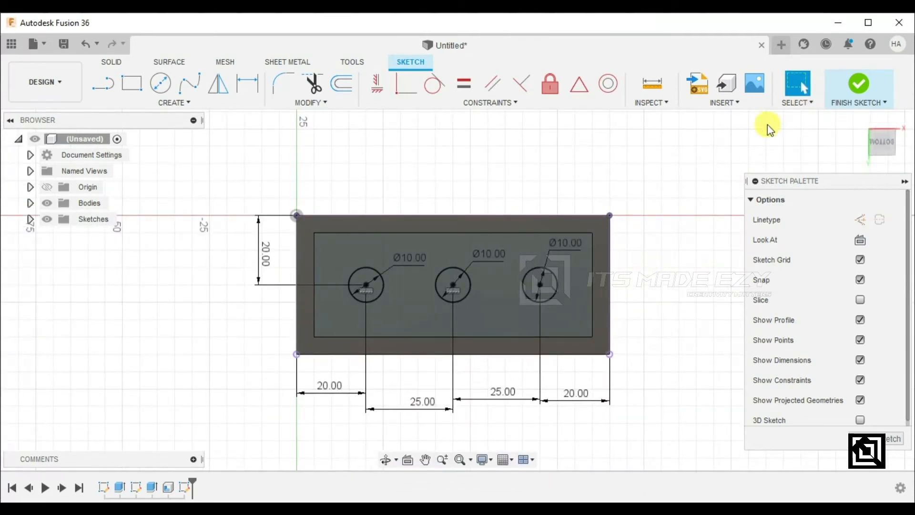
click(344, 85)
click(367, 270)
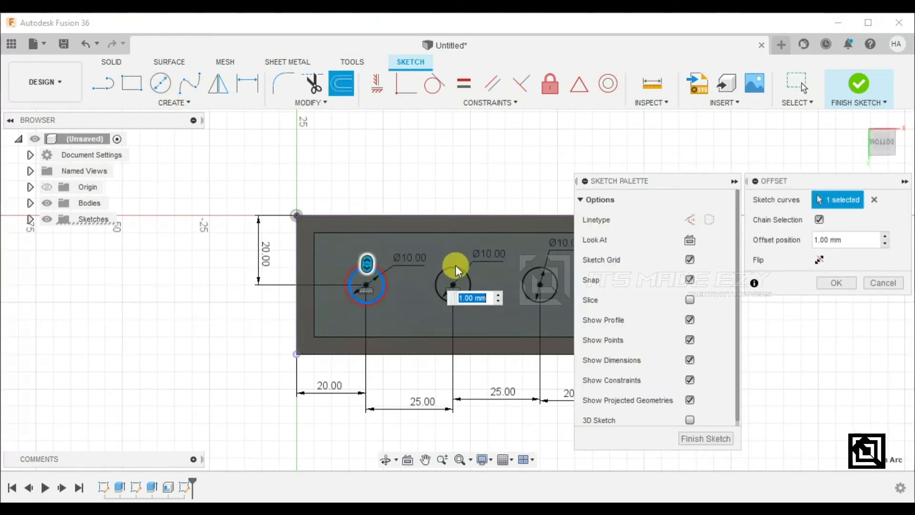
drag(367, 264, 364, 272)
scroll(364, 280, up, 4)
scroll(364, 280, up, 2)
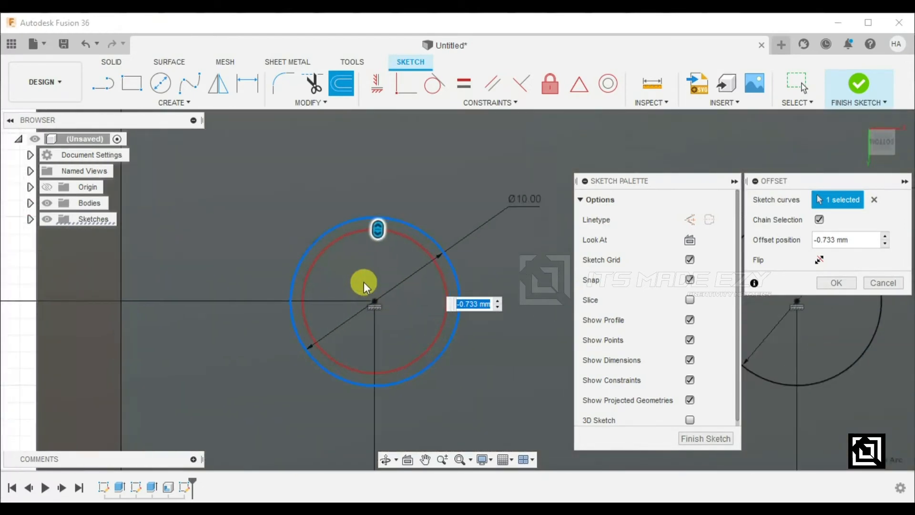
text(-2)
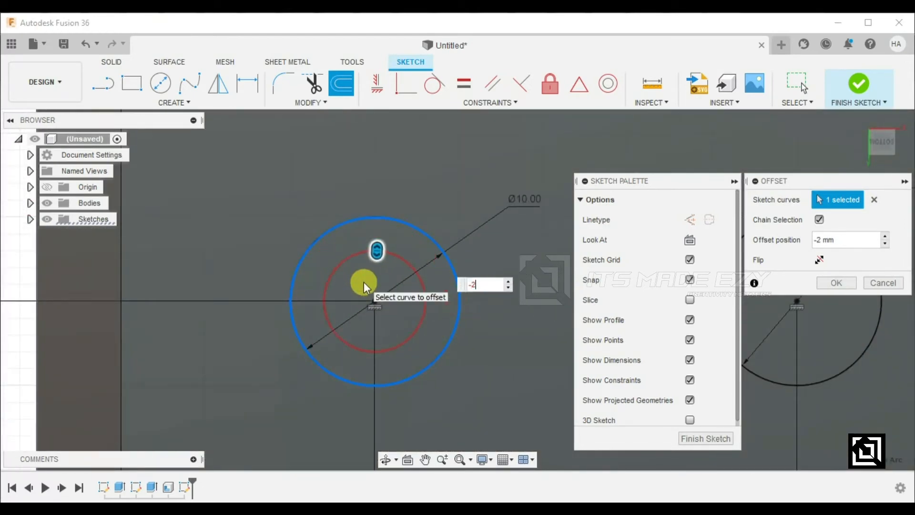
key(BackSpace)
text(1)
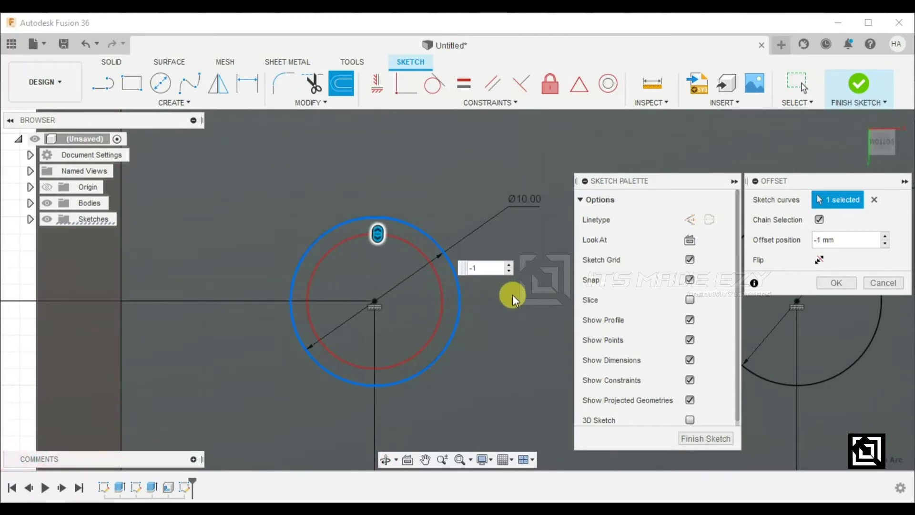
key(Return)
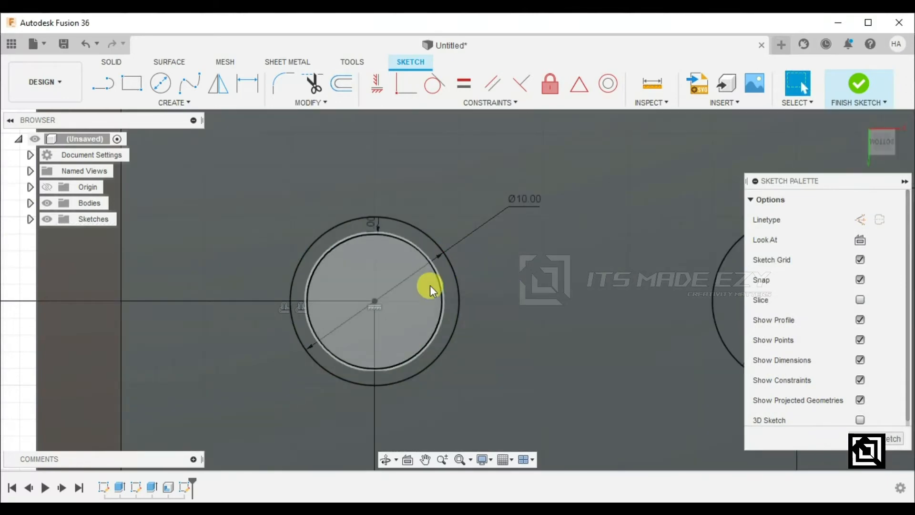
Pattern the inner circle along the block's length as three instances over a 50 mm extent, and finish the sketch.
click(439, 281)
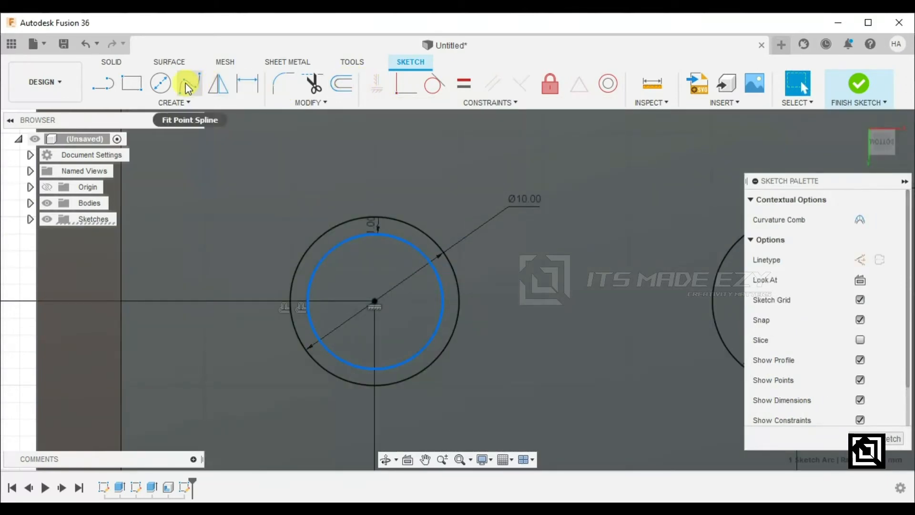
click(172, 103)
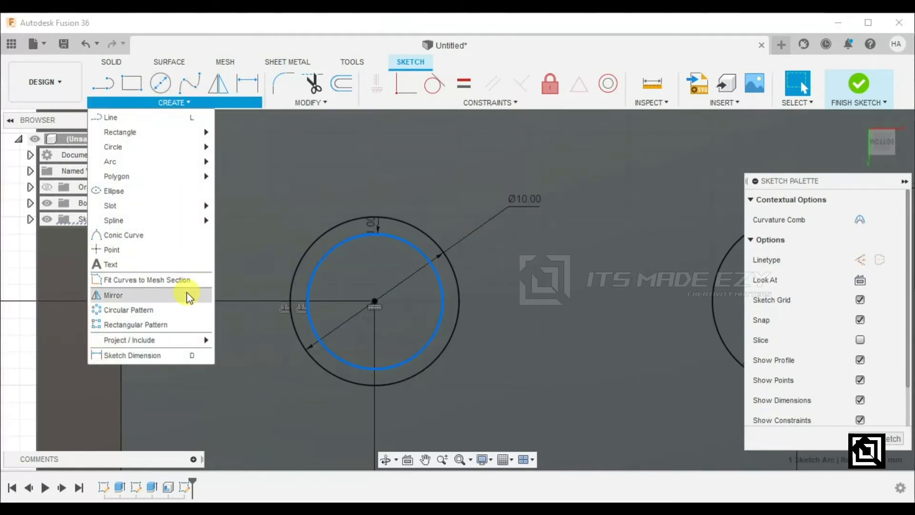
click(176, 325)
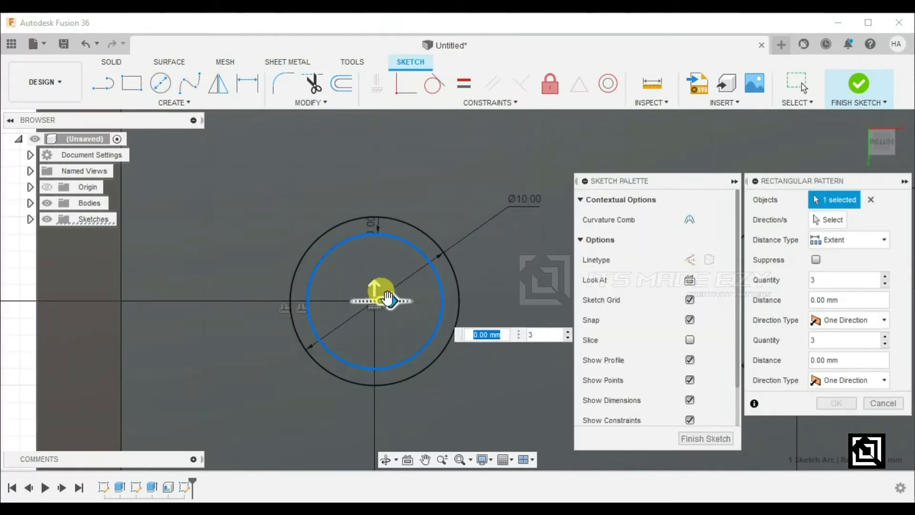
drag(383, 293, 470, 291)
scroll(357, 265, down, 4)
scroll(254, 284, down, 2)
drag(346, 283, 473, 289)
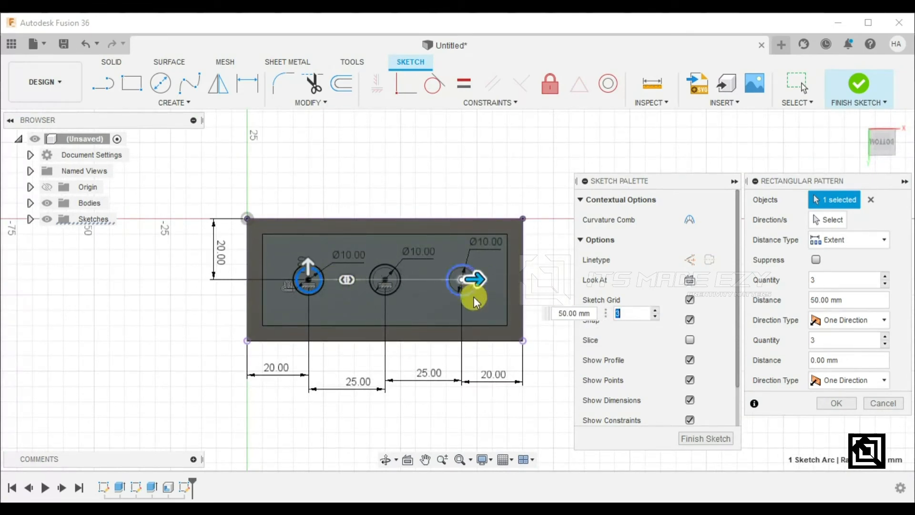
scroll(474, 294, up, 3)
click(710, 436)
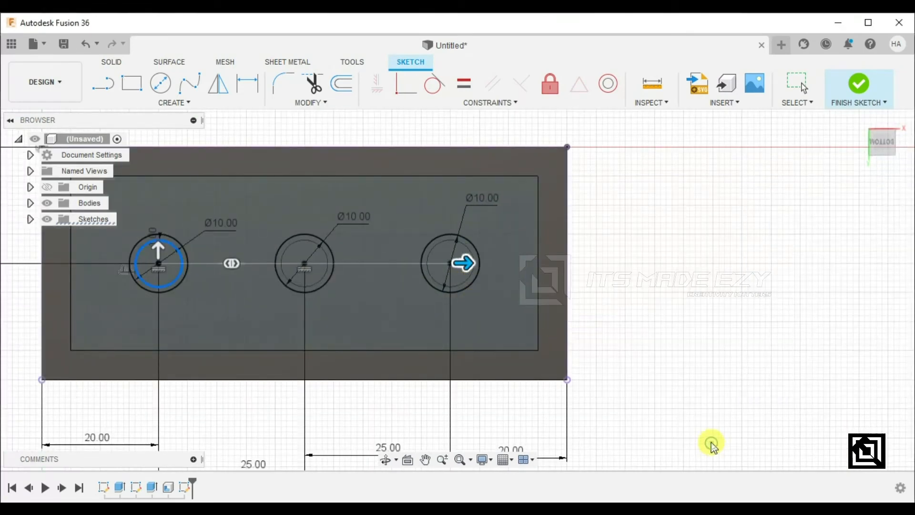
scroll(445, 254, down, 1)
Extrude the three ring profiles from the cavity floor toward the block's open underside to form tubes.
click(136, 86)
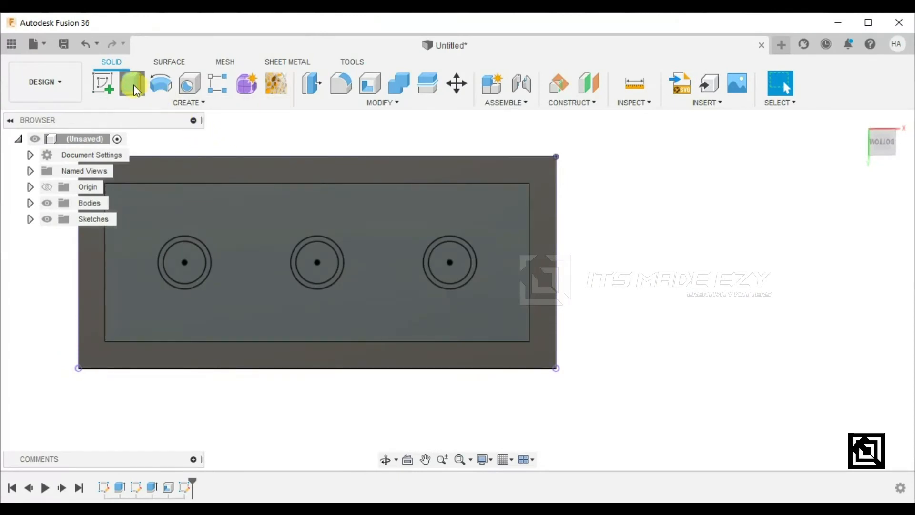
click(207, 254)
click(310, 241)
click(444, 241)
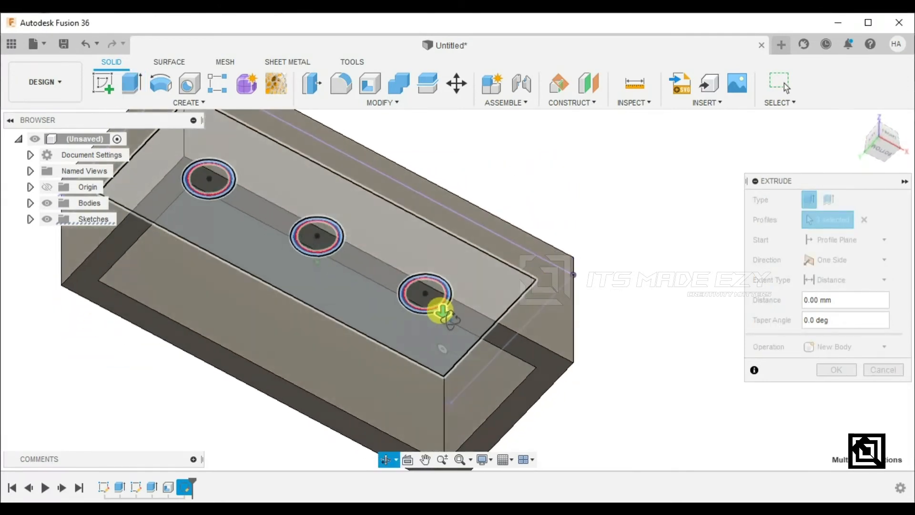
drag(443, 313, 435, 286)
shift+middle_drag(436, 286, 383, 295)
drag(377, 288, 374, 313)
shift+middle_drag(373, 313, 373, 339)
click(831, 370)
Start a fillet on the four outer edges of the brick's top face with a 1.25 mm radius.
shift+middle_drag(742, 359, 333, 224)
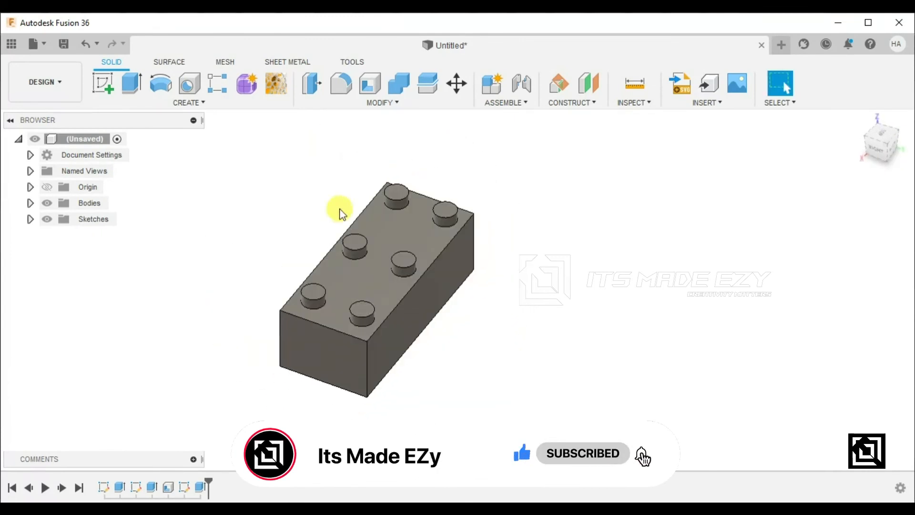
click(340, 84)
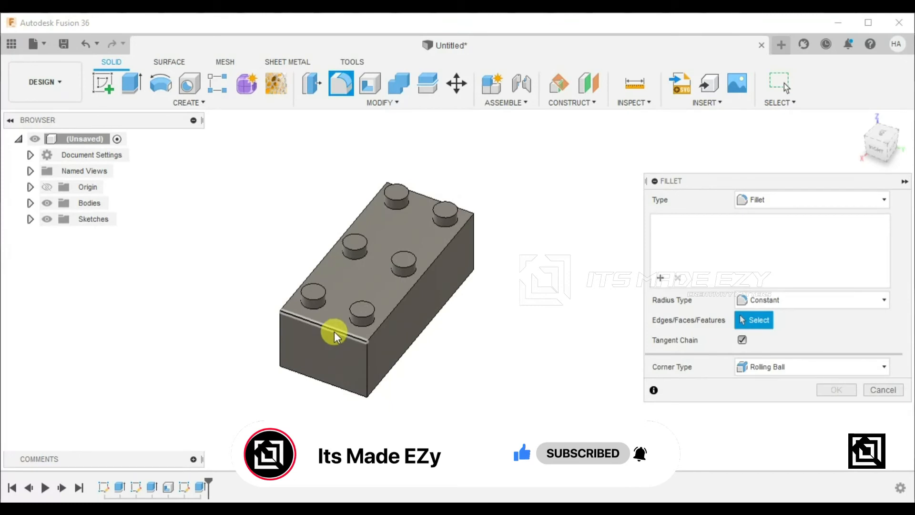
click(333, 331)
click(312, 274)
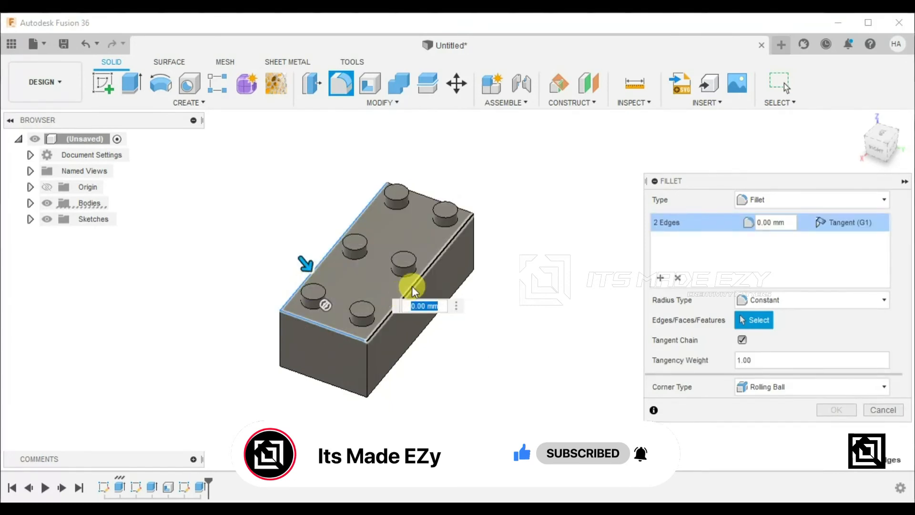
click(412, 286)
click(424, 194)
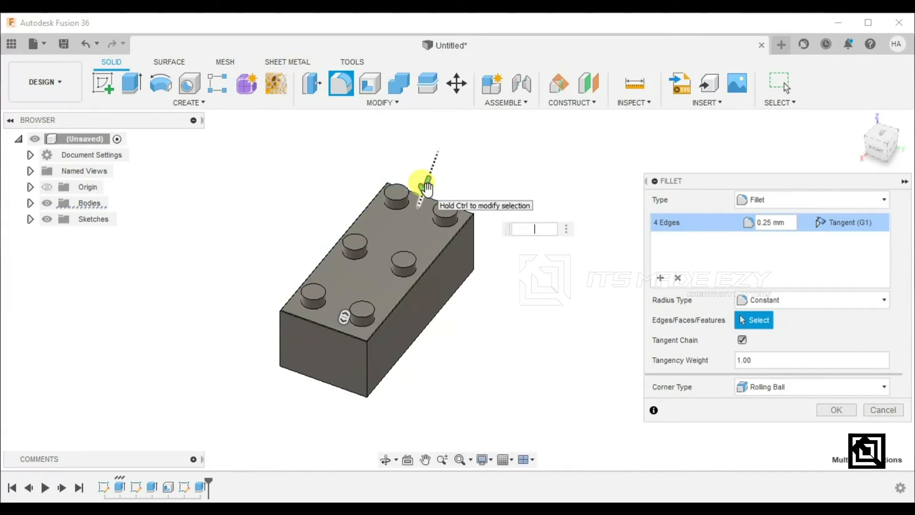
key(Return)
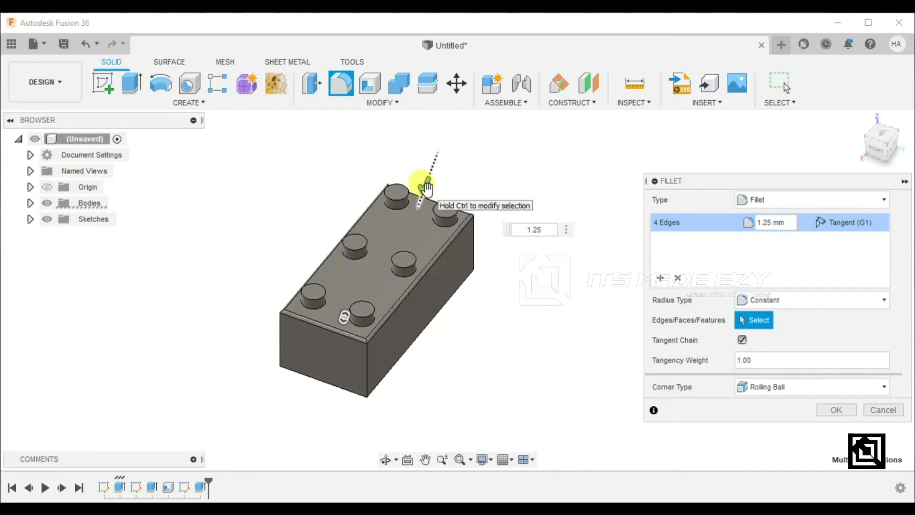
Add the top and base circular edges of all six studs to the 1.25 mm fillet.
click(402, 198)
click(354, 245)
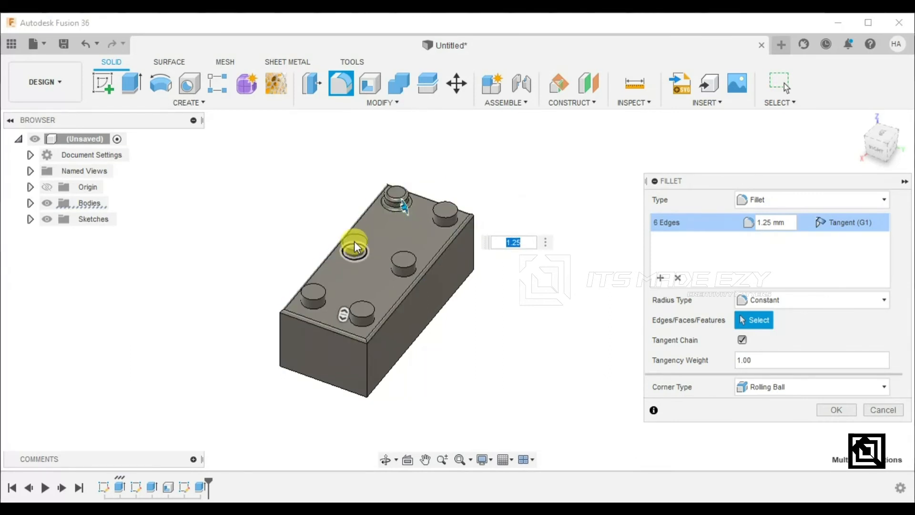
click(354, 243)
click(354, 257)
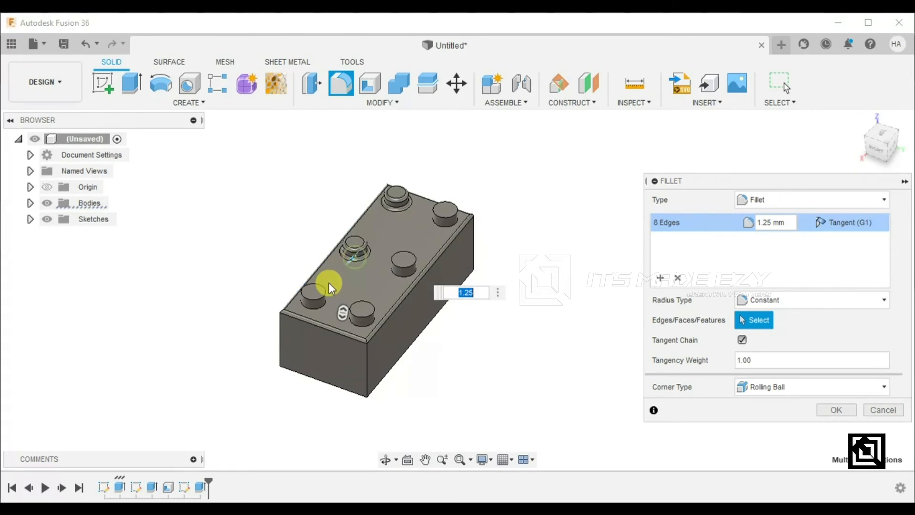
click(322, 296)
click(323, 308)
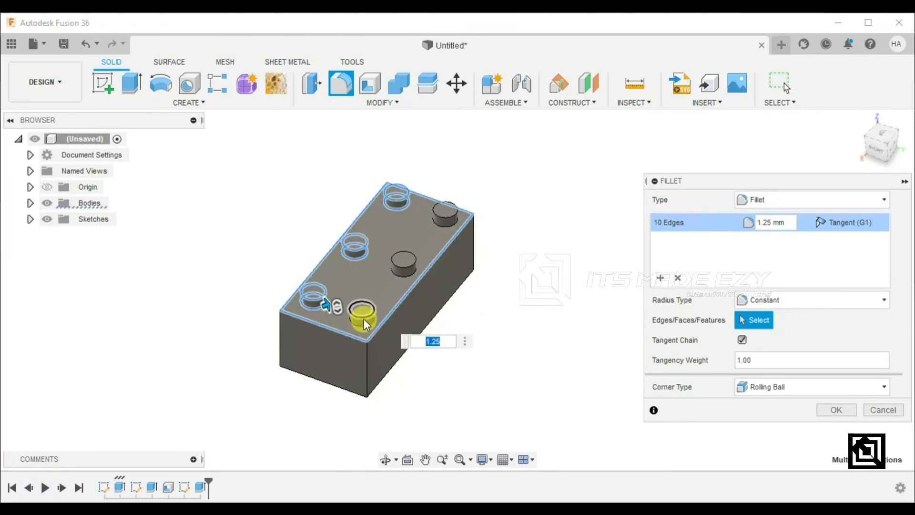
click(364, 324)
click(365, 328)
click(407, 261)
click(403, 272)
click(455, 222)
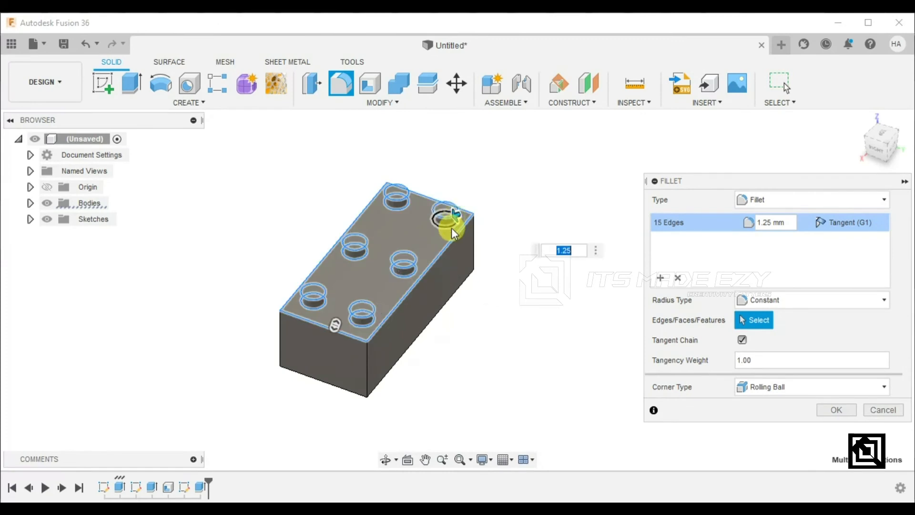
click(451, 228)
Add the brick's four vertical corner edges to the 1.25 mm fillet and apply it.
click(367, 379)
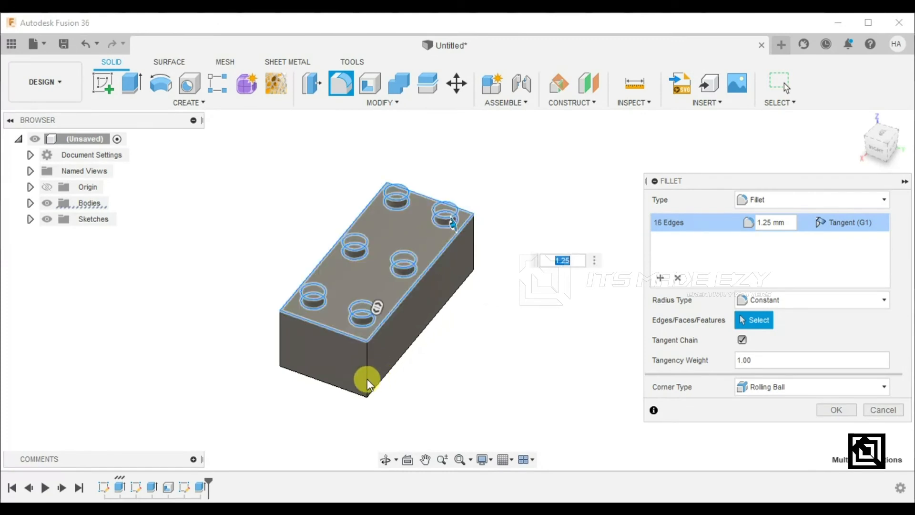
click(280, 343)
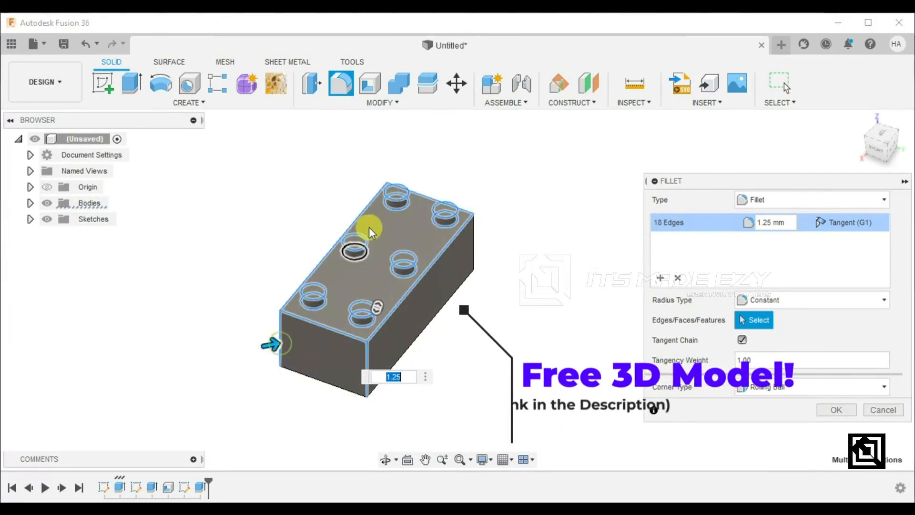
click(470, 224)
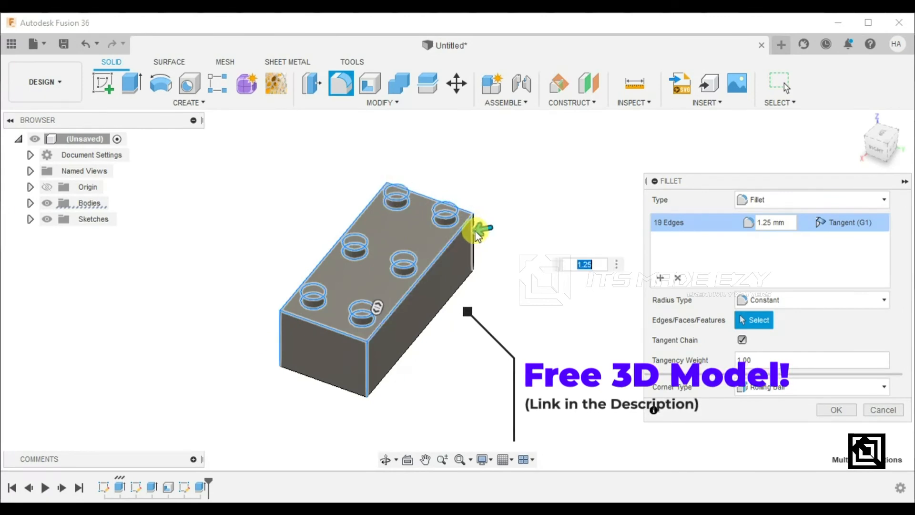
click(866, 139)
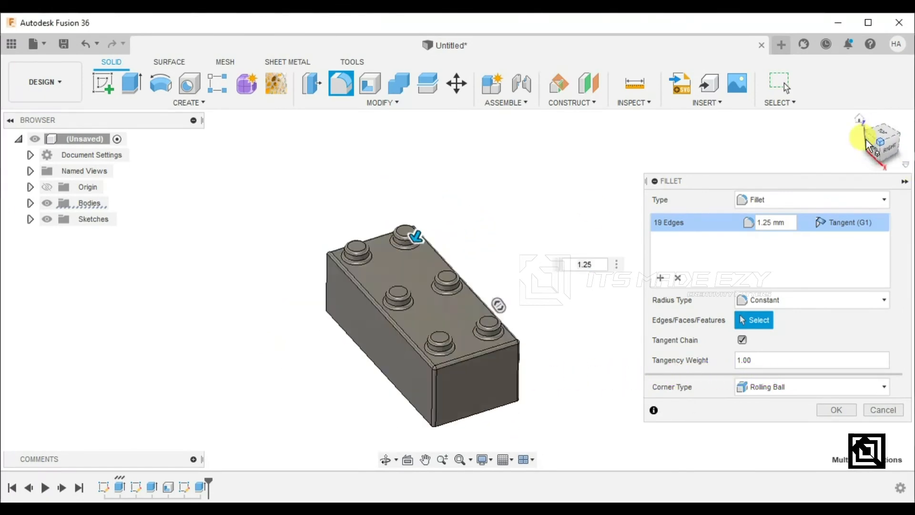
click(330, 306)
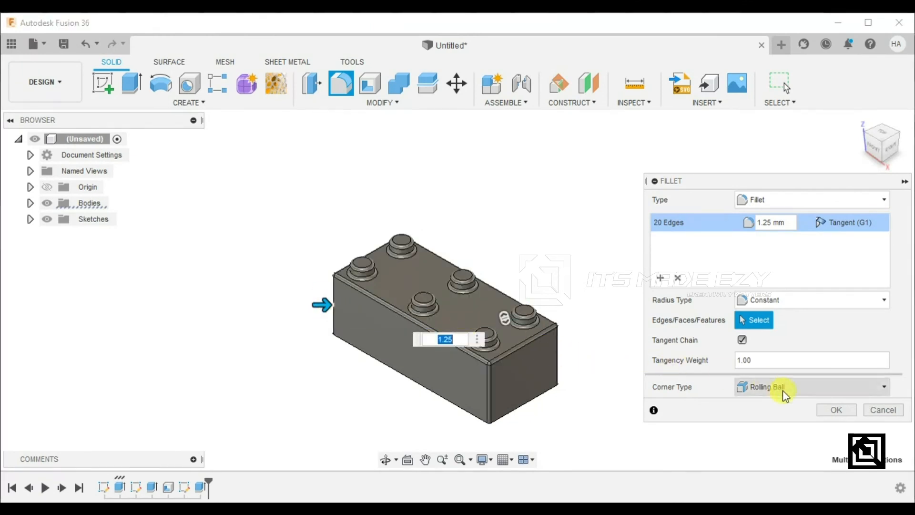
click(850, 413)
Save the design as Untitled in the ME Specialization location.
shift+middle_drag(445, 374, 551, 316)
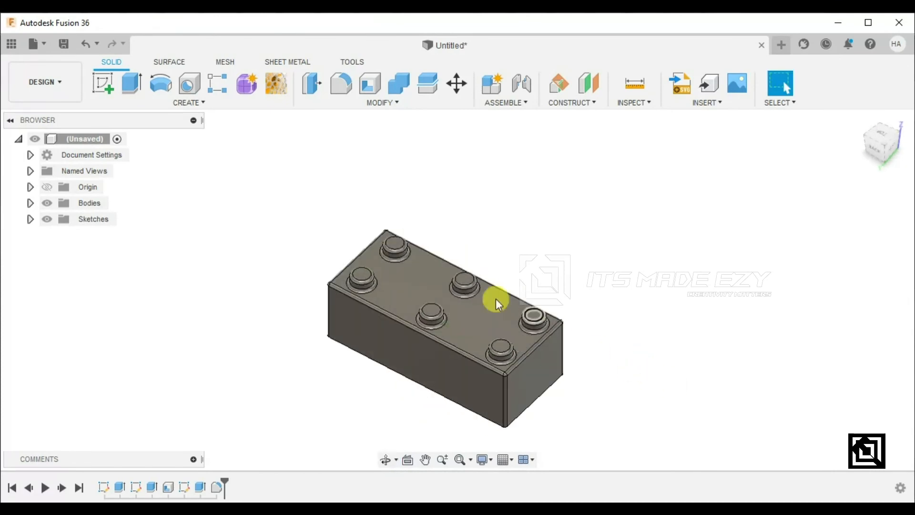
click(64, 44)
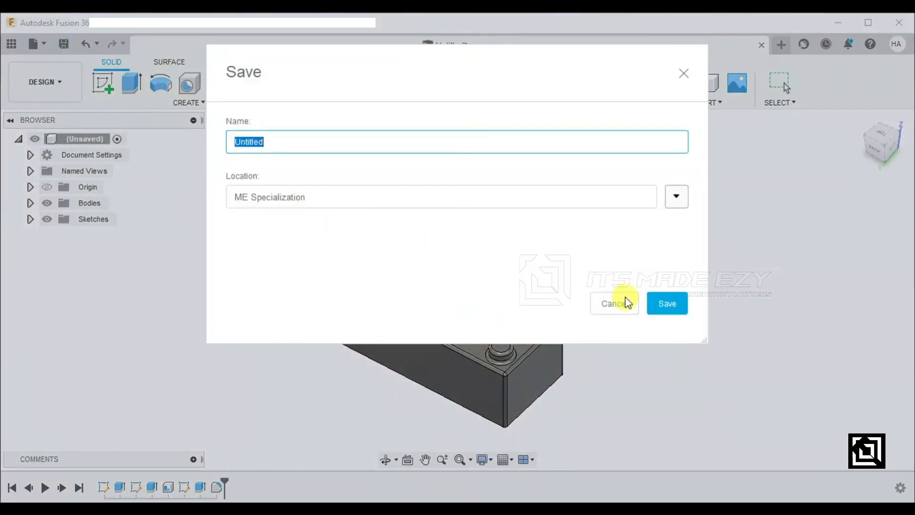
click(615, 303)
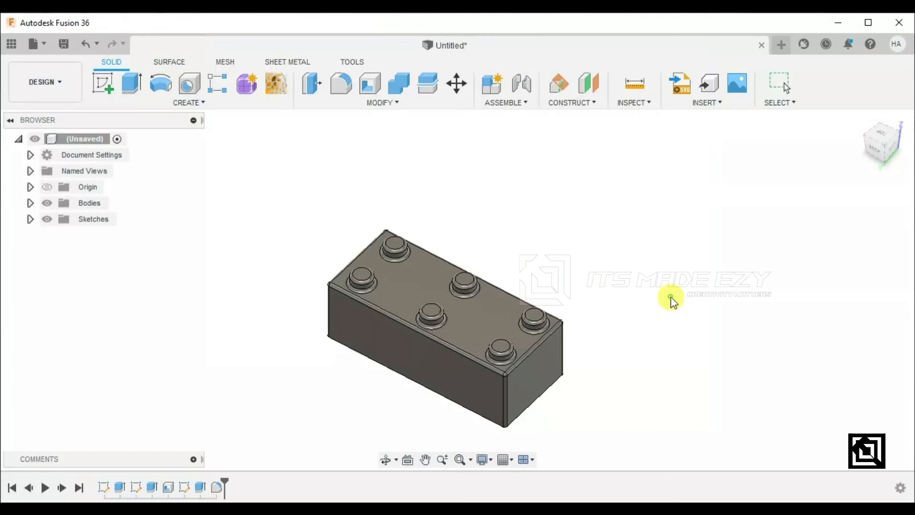
Open the Appearance settings for the brick's body and browse the library to the Plastic - Translucent Matte materials.
right_click(82, 206)
click(28, 238)
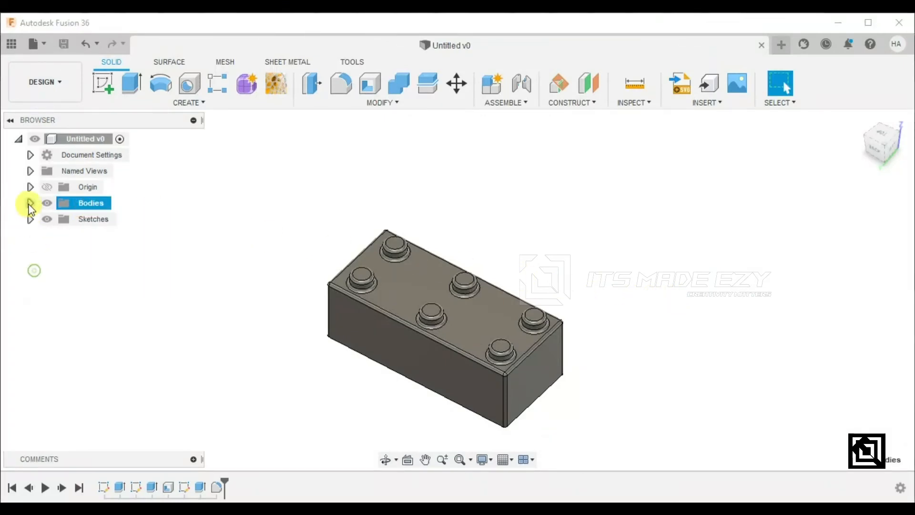
click(30, 202)
right_click(85, 223)
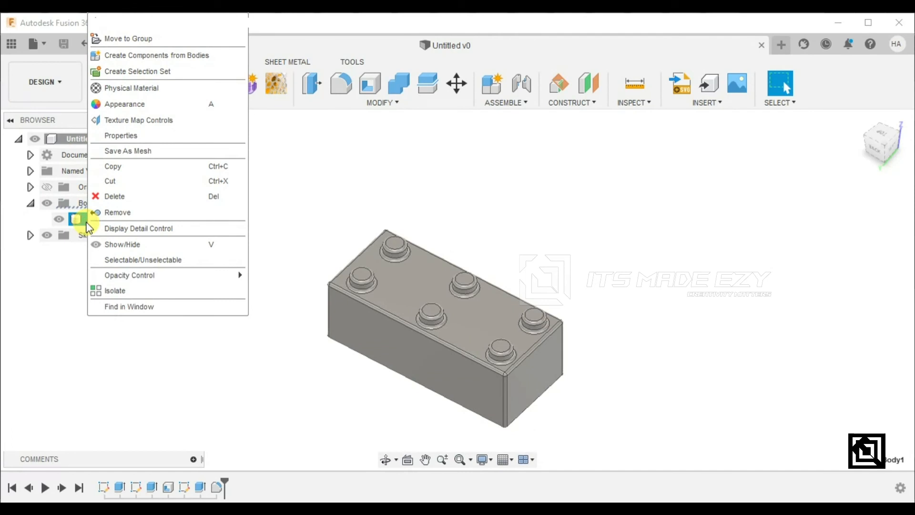
click(139, 104)
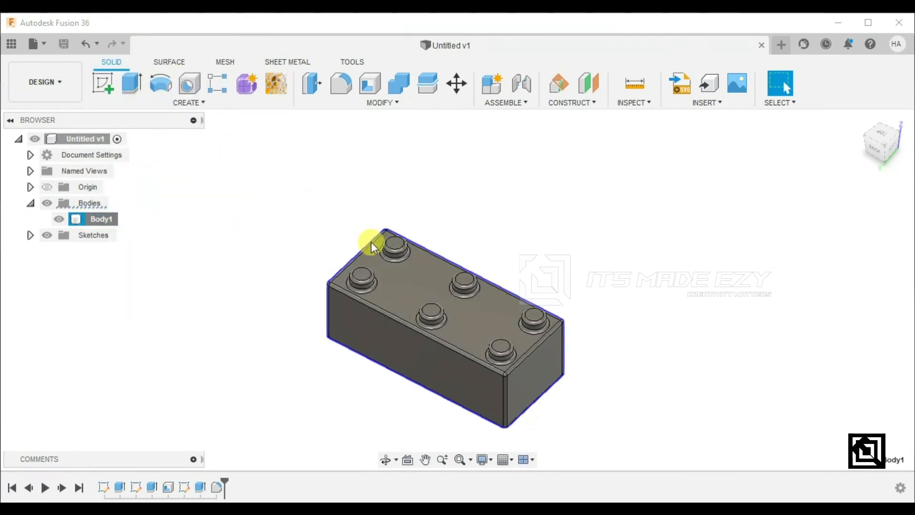
scroll(701, 327, down, 8)
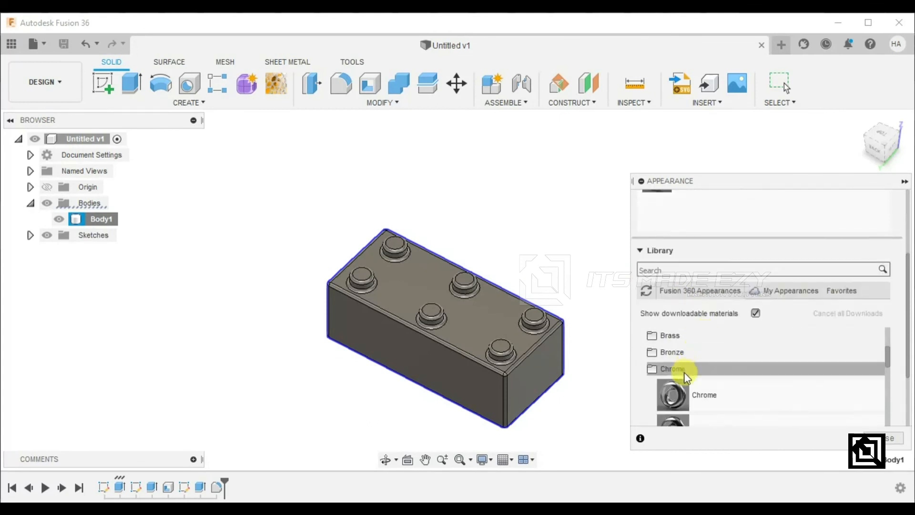
scroll(684, 366, down, 10)
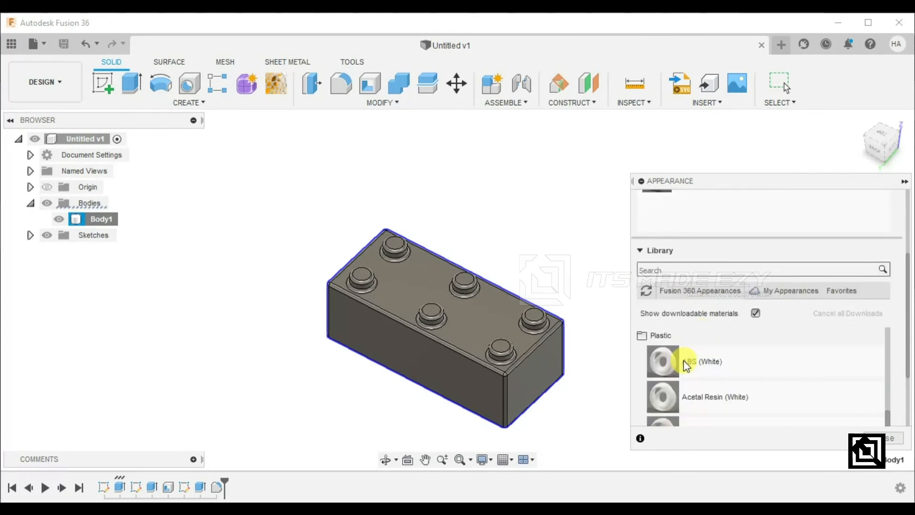
scroll(684, 362, down, 8)
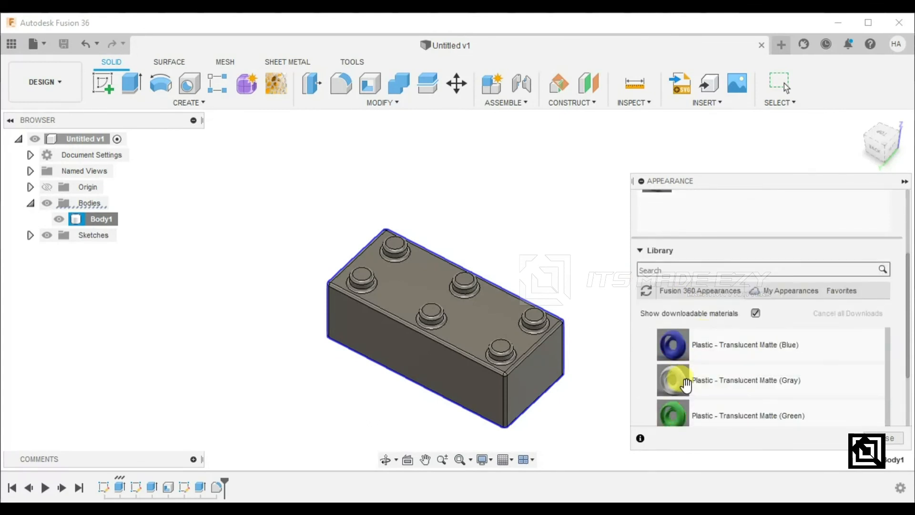
Apply Plastic - Translucent Matte (Green) to the brick, replace it with Plastic - Translucent Matte (Blue), and close the appearance settings.
drag(687, 397, 510, 381)
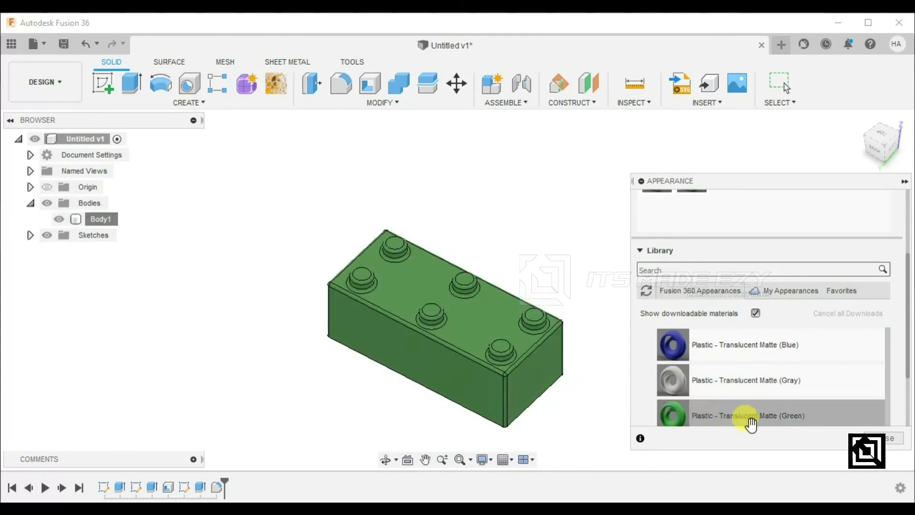
drag(744, 362, 534, 376)
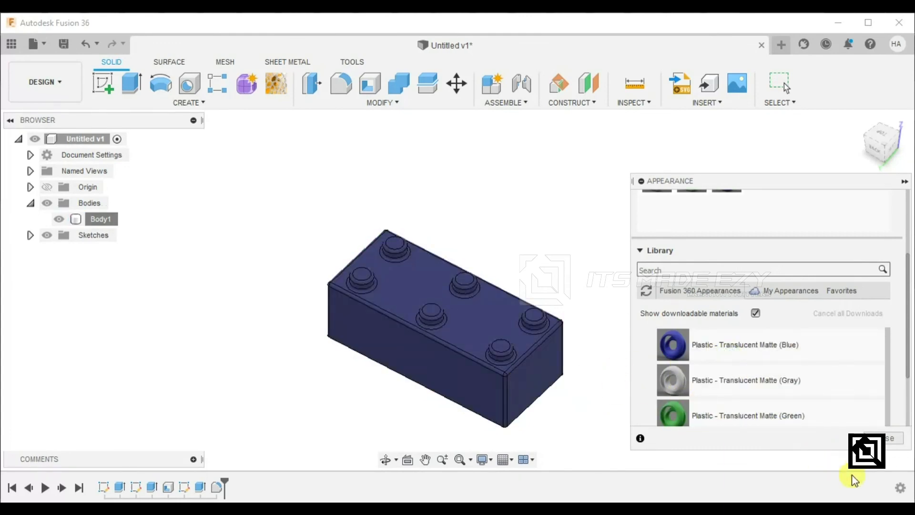
click(891, 438)
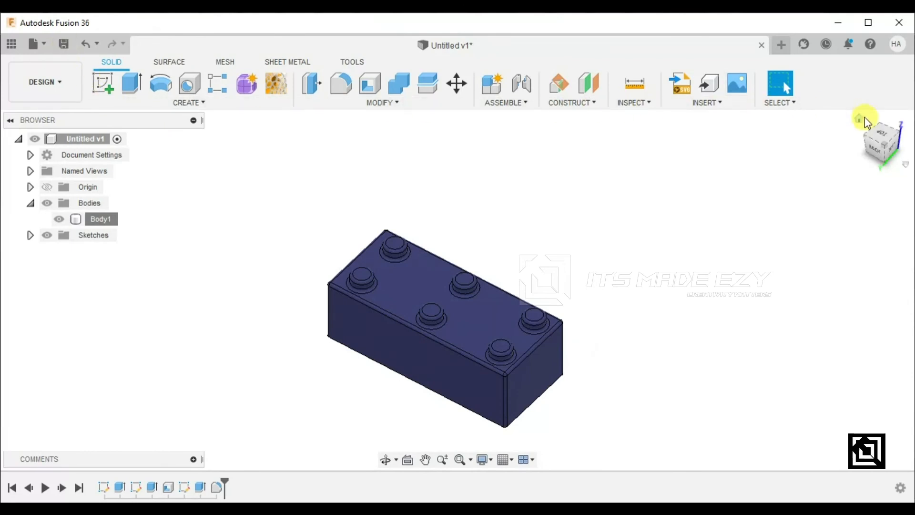
Save the recoloured brick design with the version description User Saved.
click(864, 119)
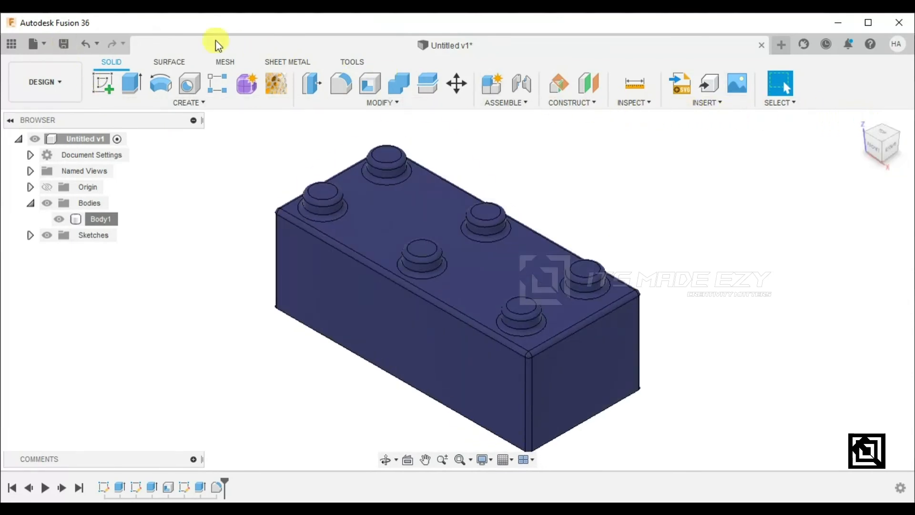
click(63, 44)
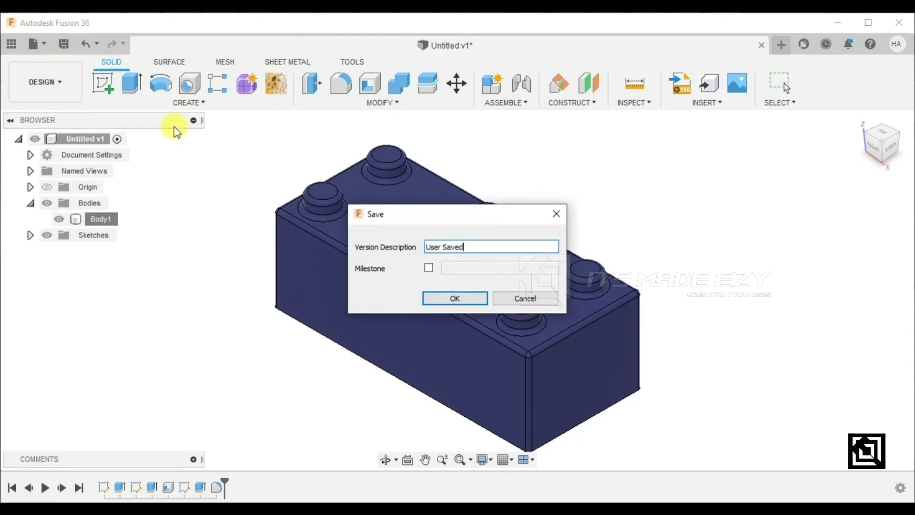
click(456, 297)
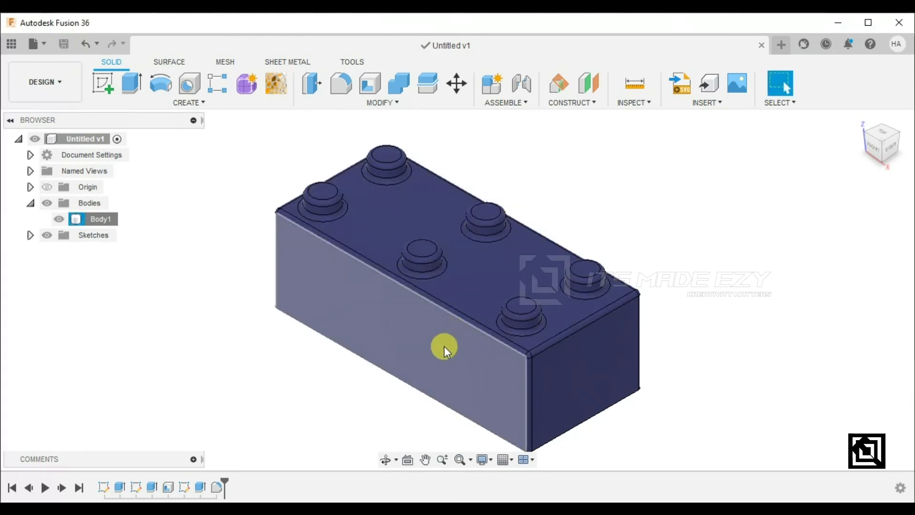